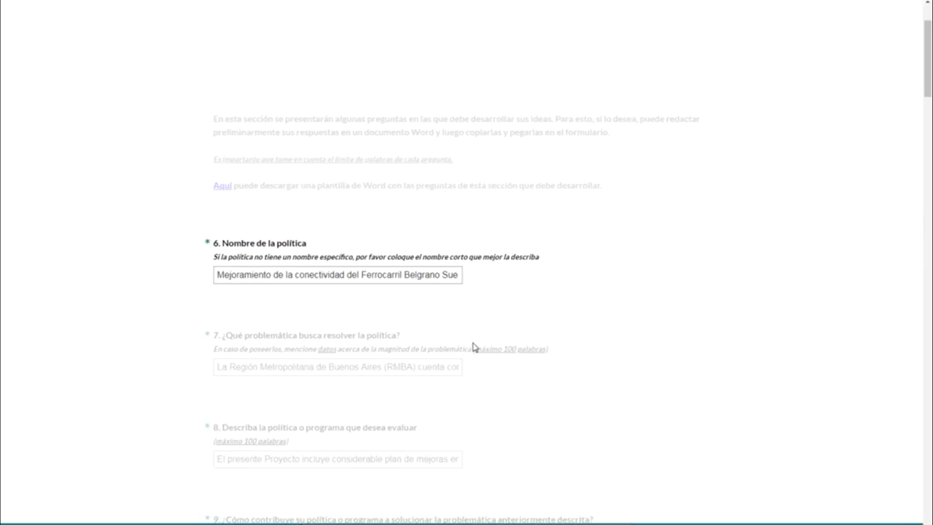
Switch from question 7 of the form to the Word document and examine the P7 answer, highlighting its population and transport passages
scroll(477, 343, down, 1)
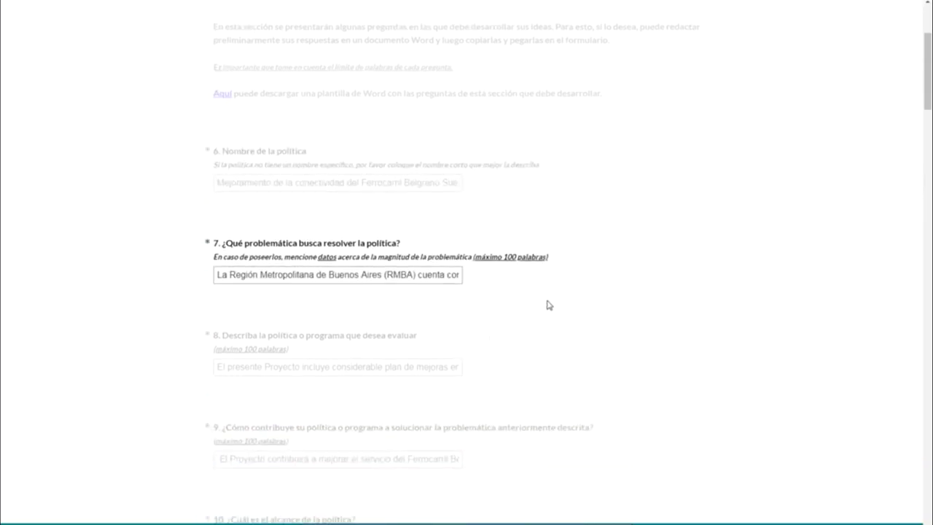
key(alt+Tab)
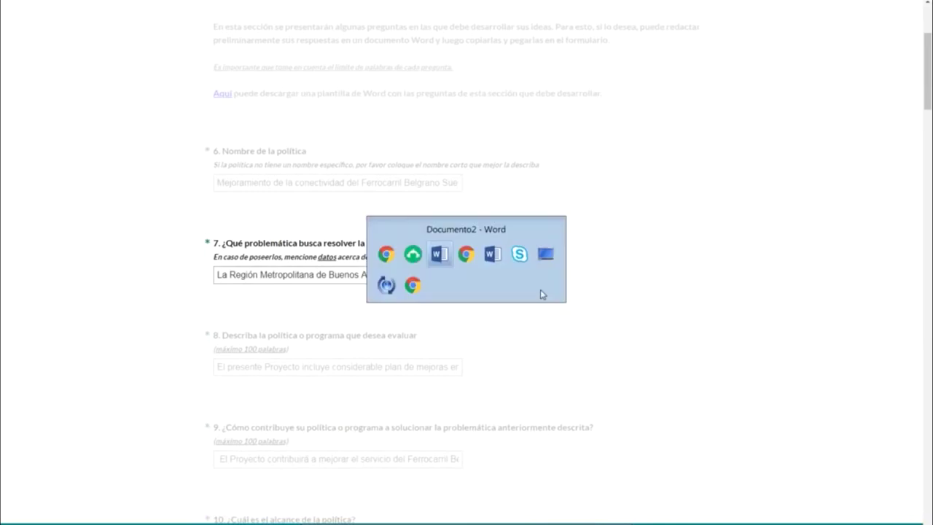
scroll(544, 286, up, 5)
scroll(544, 286, up, 15)
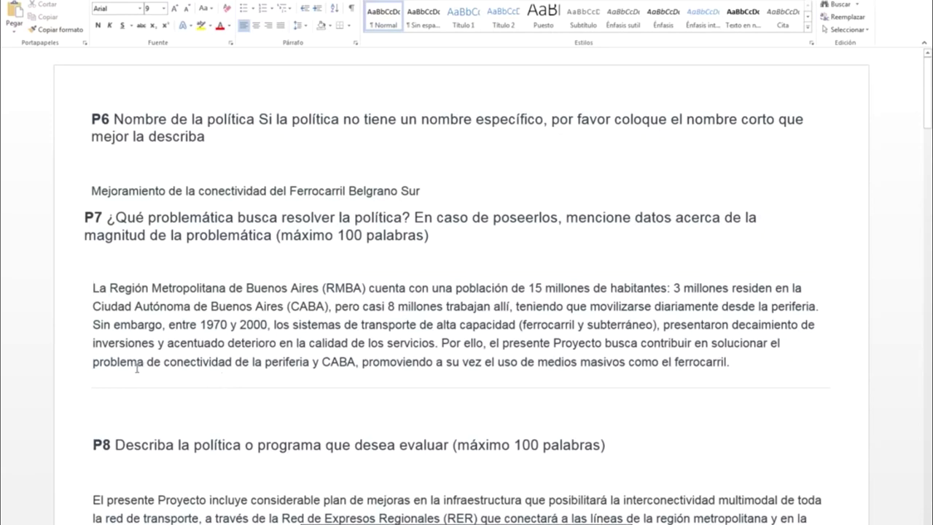
scroll(136, 368, down, 1)
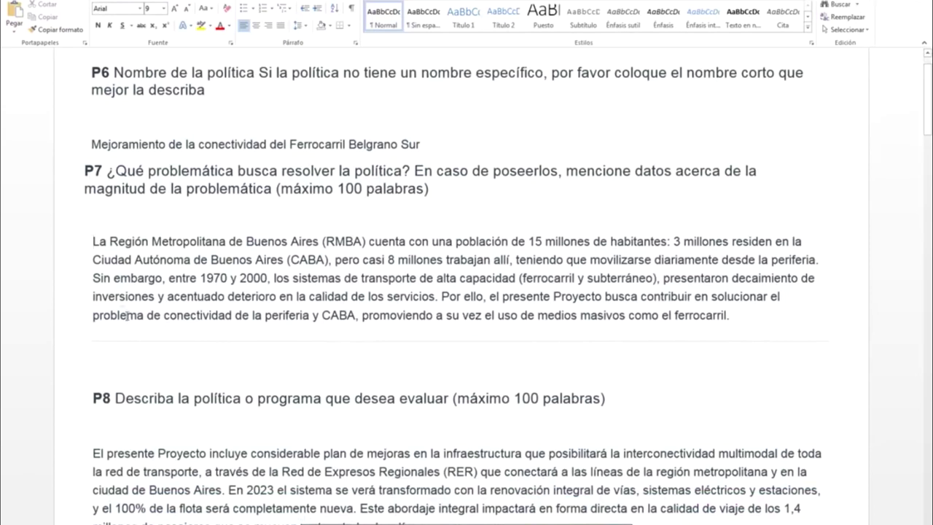
drag(93, 242, 823, 257)
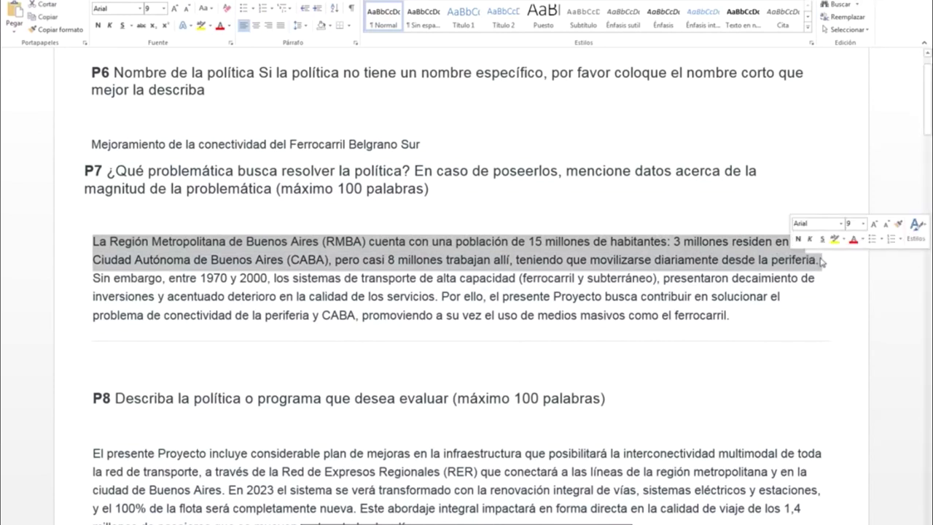
click(781, 314)
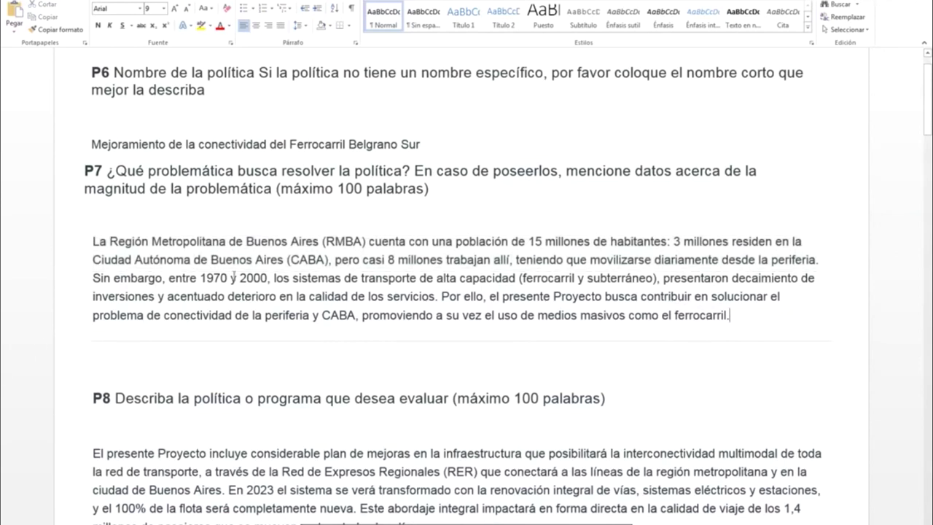
drag(269, 277, 723, 315)
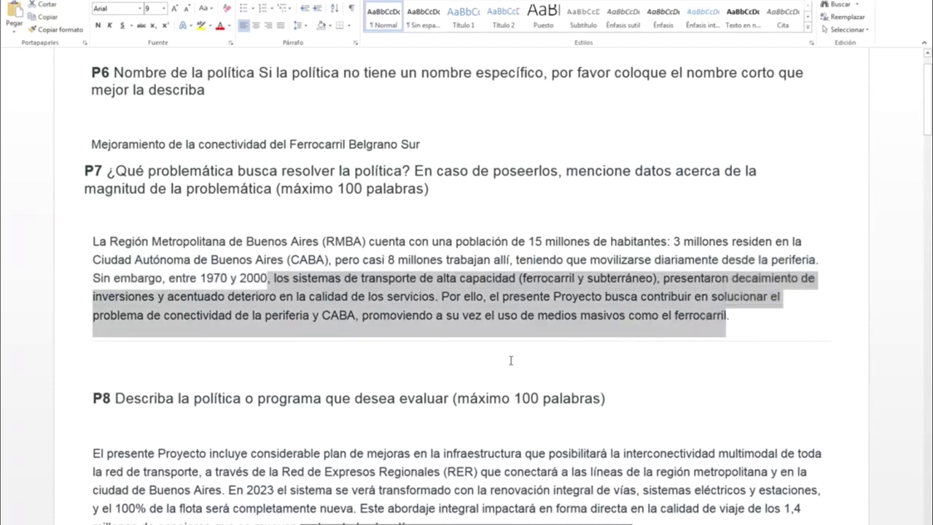
click(446, 350)
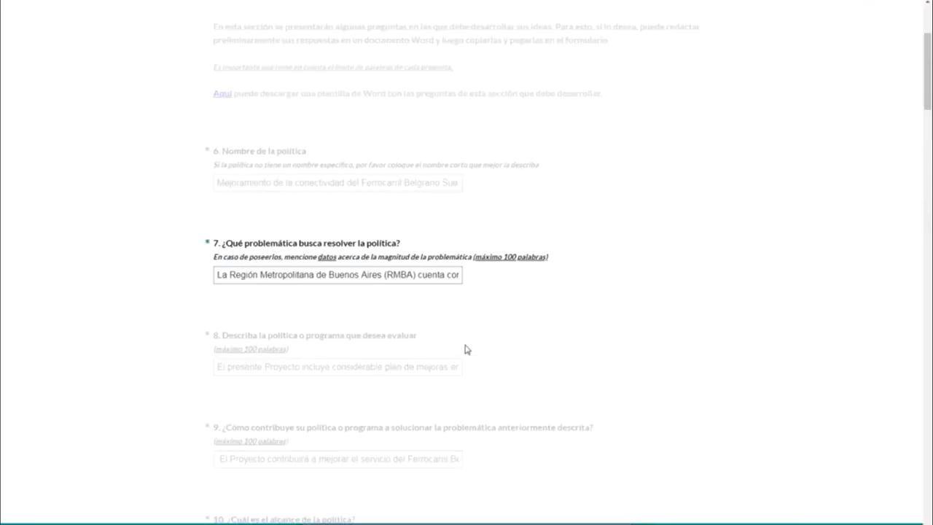
Check question 8 in the form, then read the P8 answer in Word, highlighting the passage on infrastructure improvements and regional connections
click(496, 346)
scroll(496, 347, down, 1)
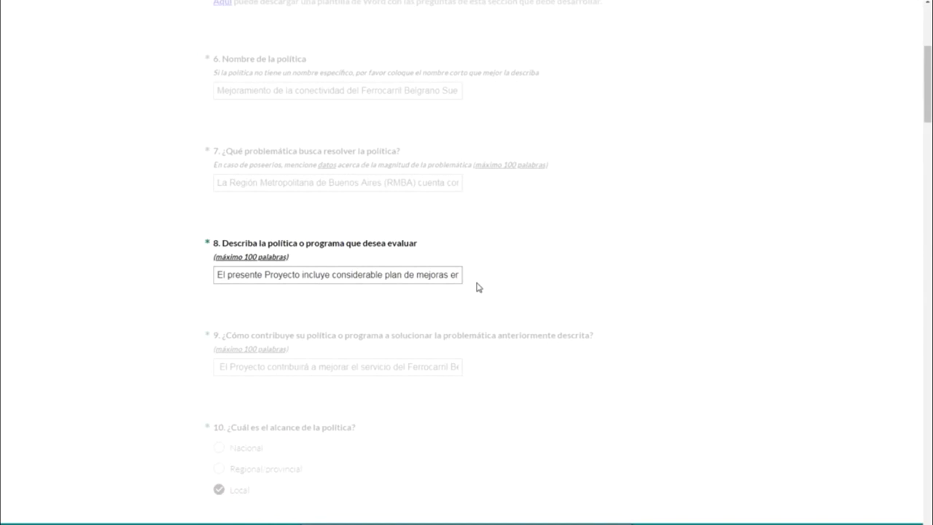
key(alt+Tab)
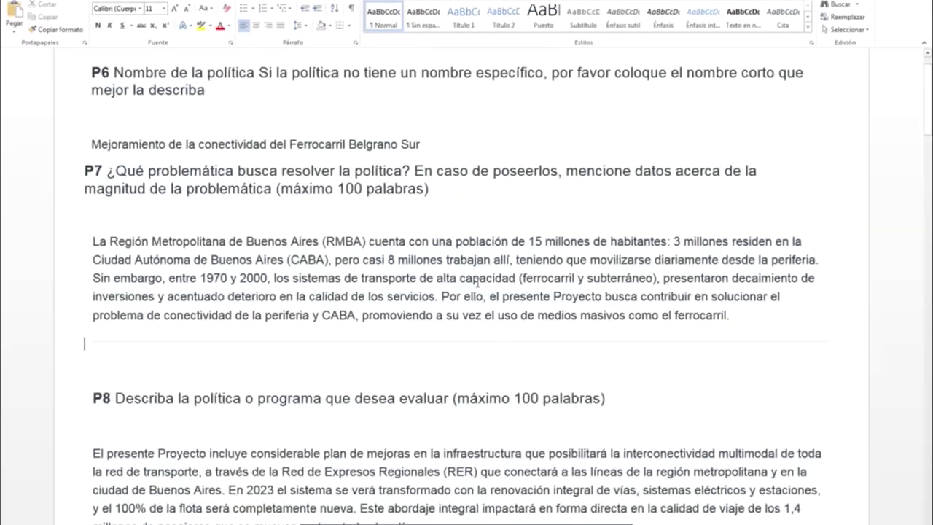
click(477, 282)
scroll(549, 296, down, 4)
scroll(549, 299, down, 2)
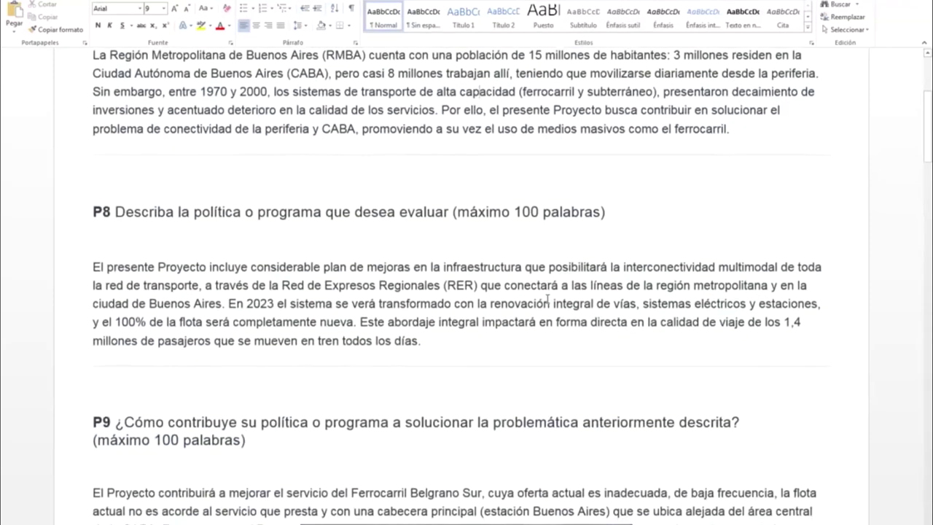
click(448, 297)
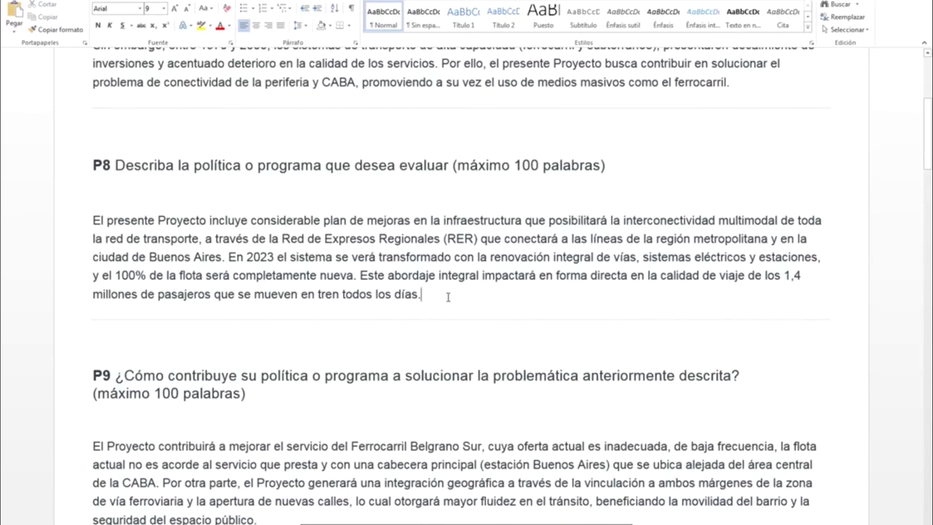
drag(323, 220, 226, 257)
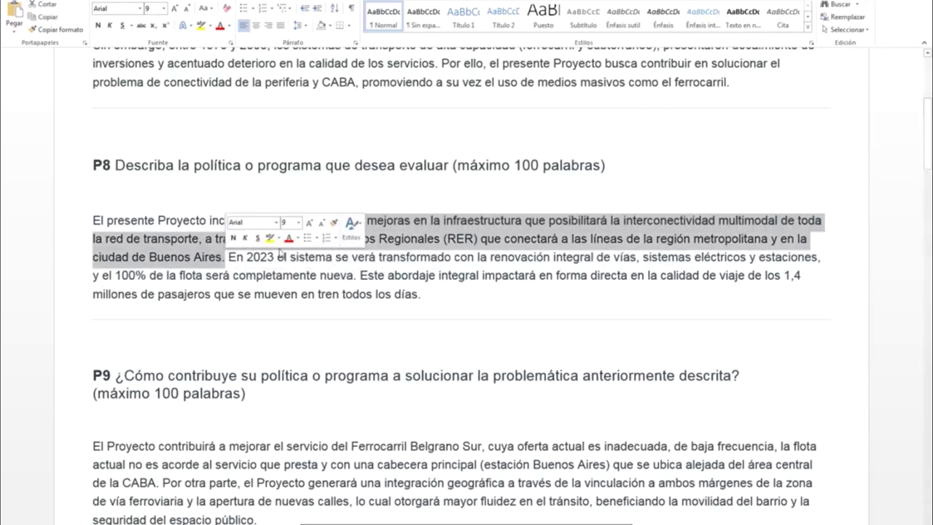
click(465, 300)
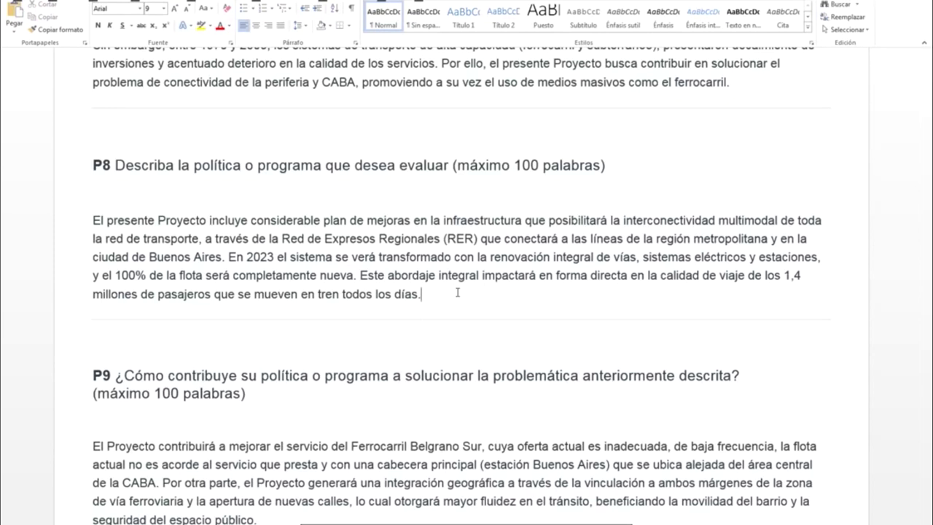
Return to the form for question 9 on how the policy addresses the problem, and read the matching P9 answer in Word
key(alt+Tab)
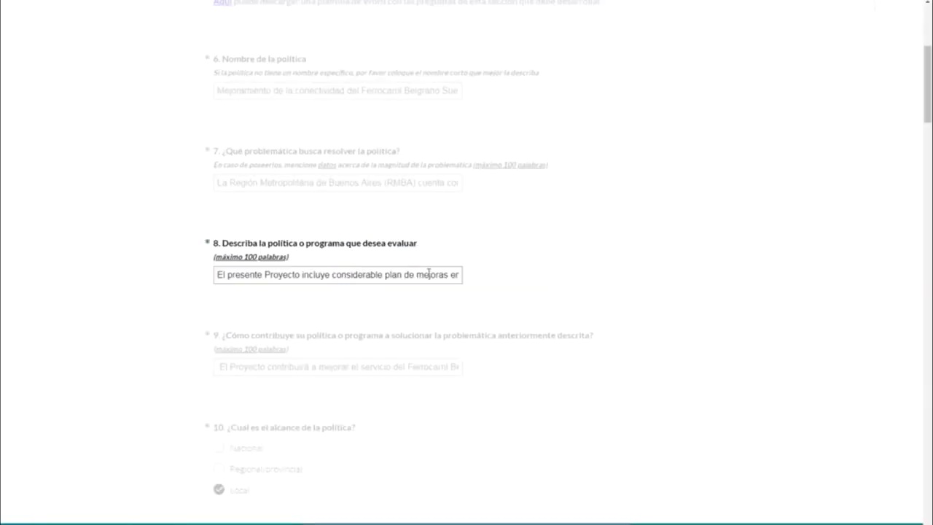
key(Tab)
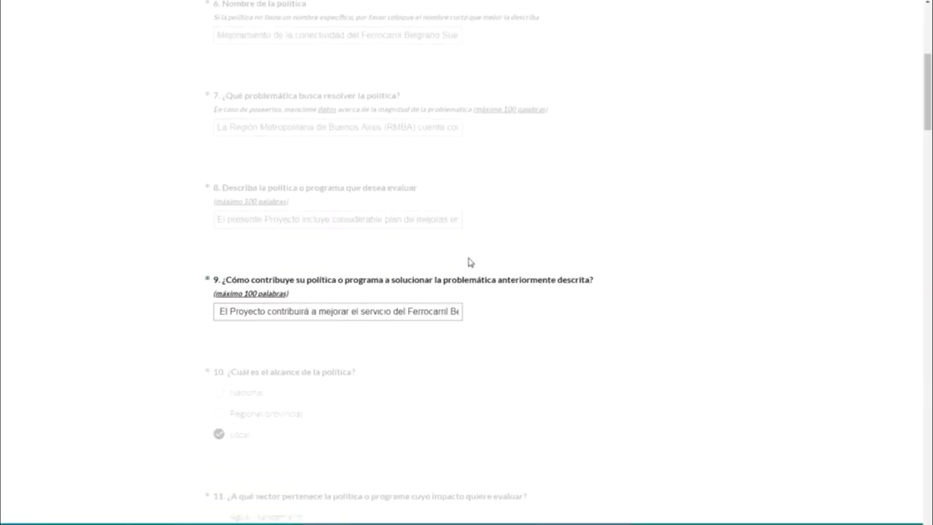
scroll(470, 262, down, 1)
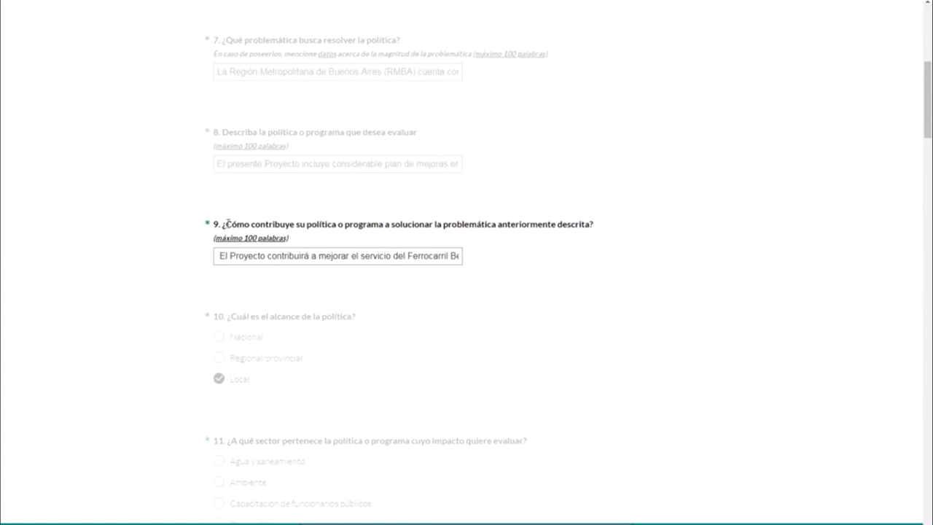
triple_click(247, 226)
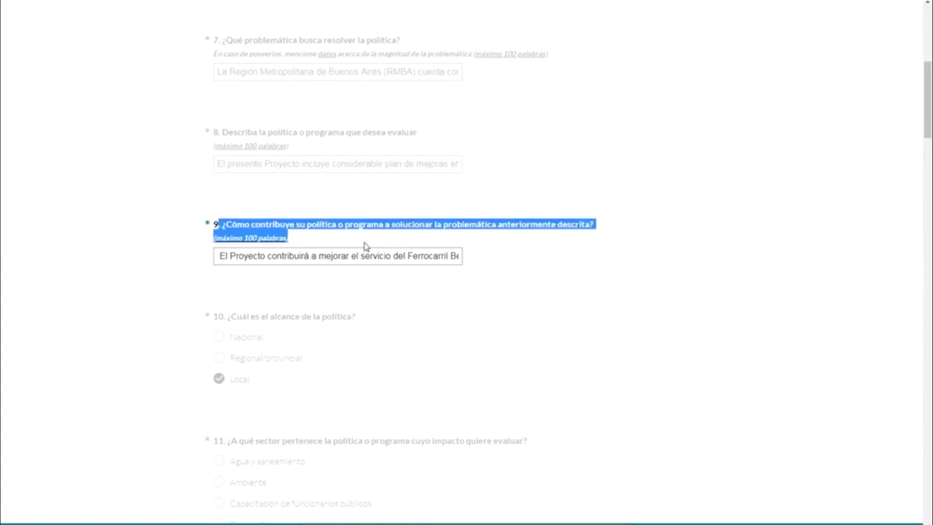
click(493, 252)
key(alt+Tab)
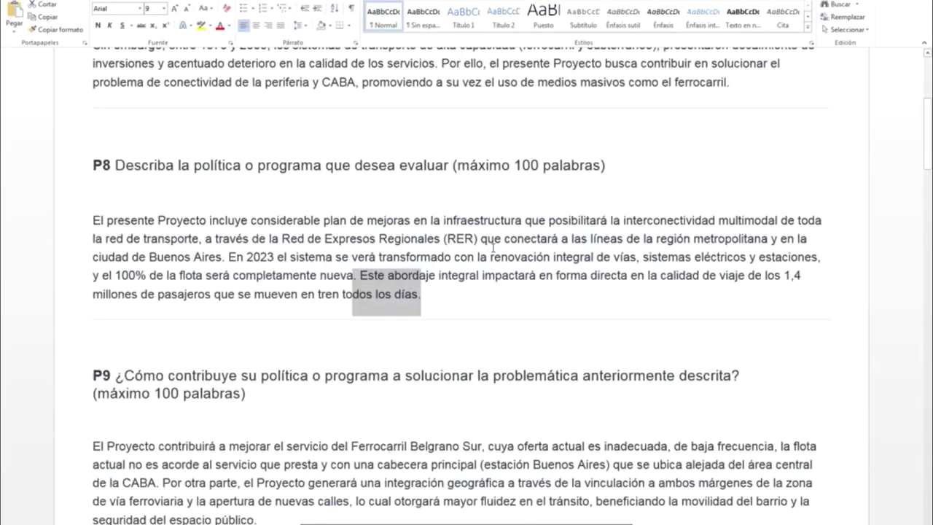
scroll(494, 247, down, 6)
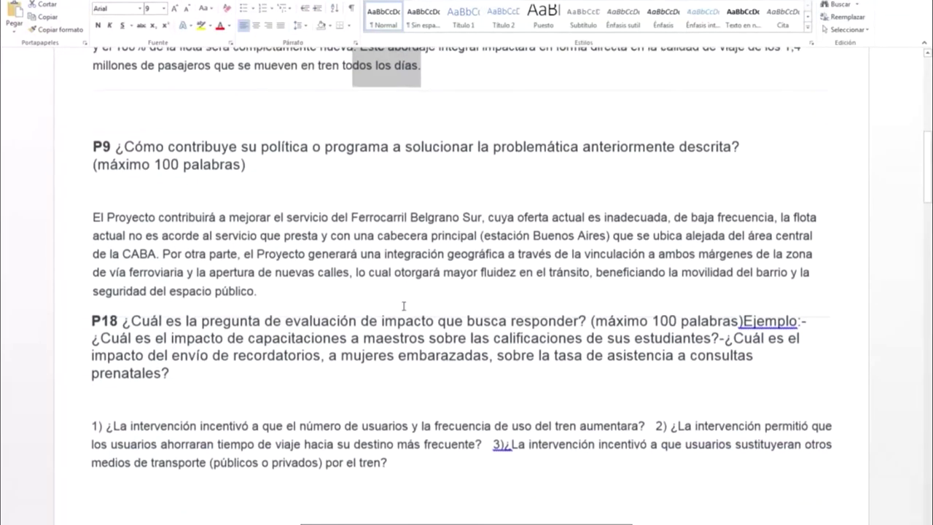
click(93, 213)
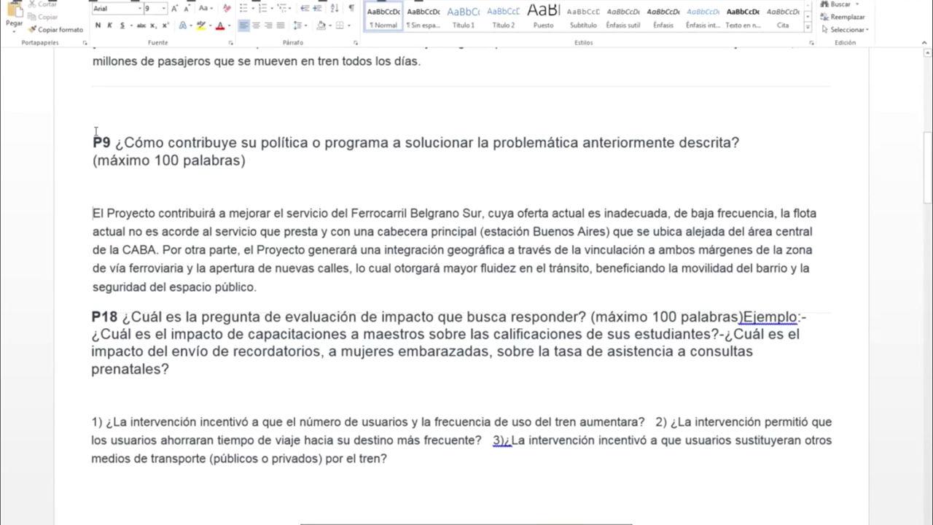
Switch back to the form and review the policy scope options in question 10
key(alt+Tab)
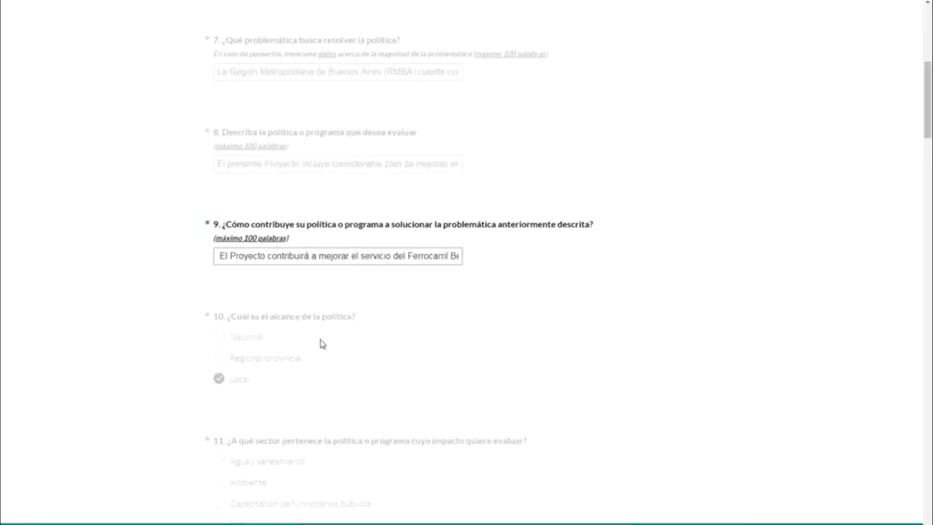
scroll(320, 343, down, 1)
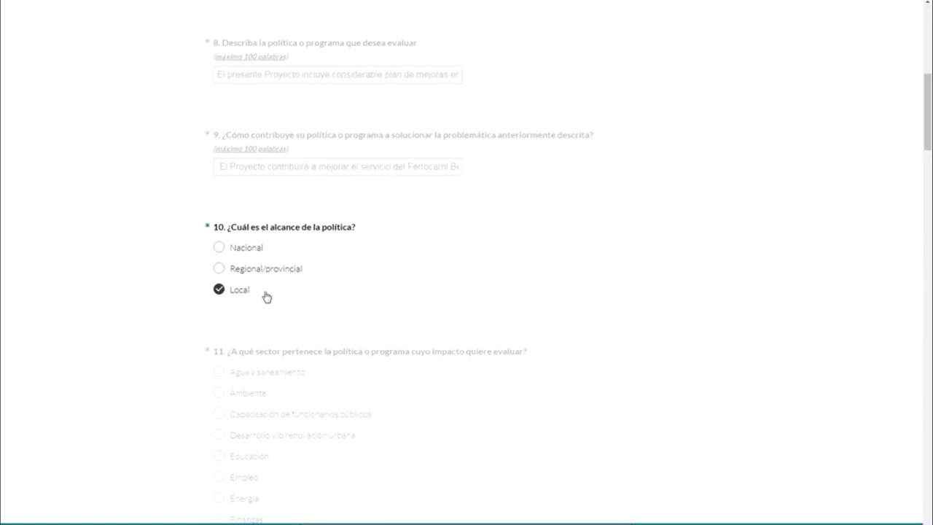
scroll(257, 296, down, 1)
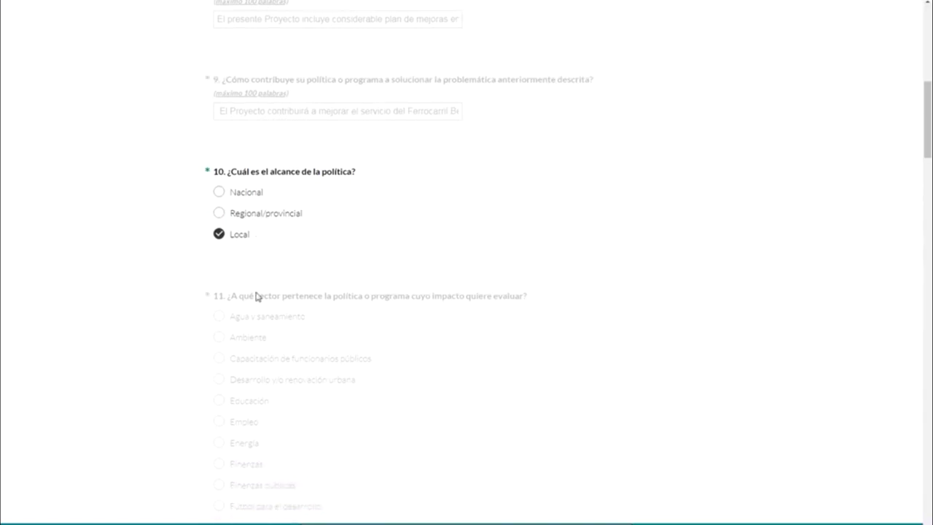
Examine the full list of sectors in question 11, focusing on the Infraestructura vial option
scroll(257, 297, down, 1)
scroll(257, 296, down, 2)
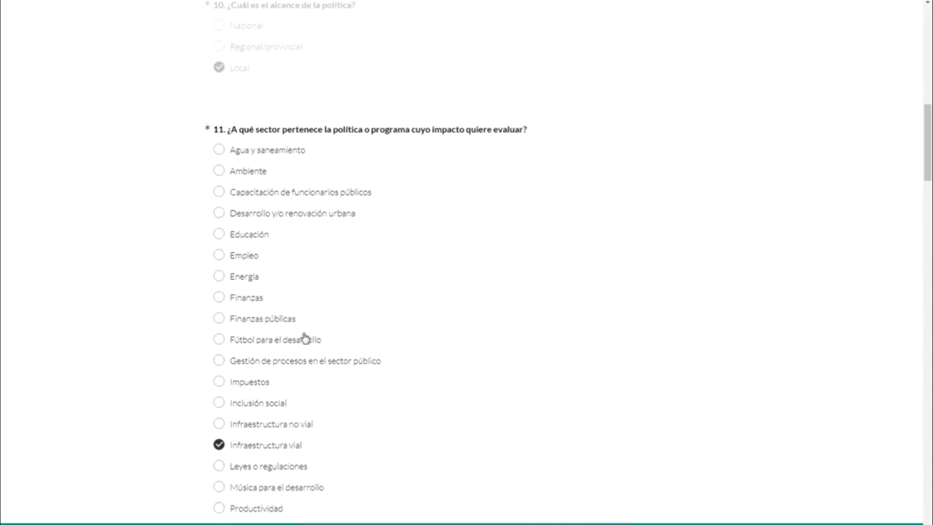
scroll(304, 383, down, 3)
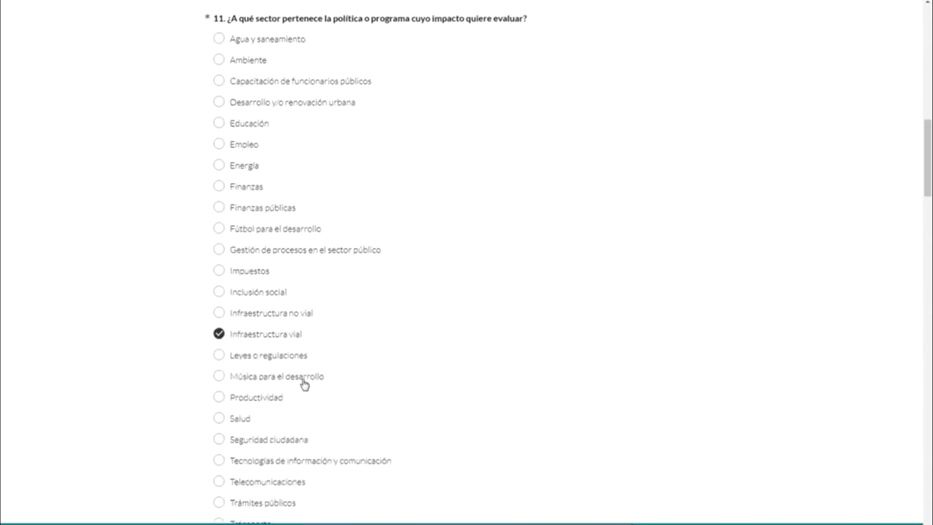
scroll(304, 384, down, 3)
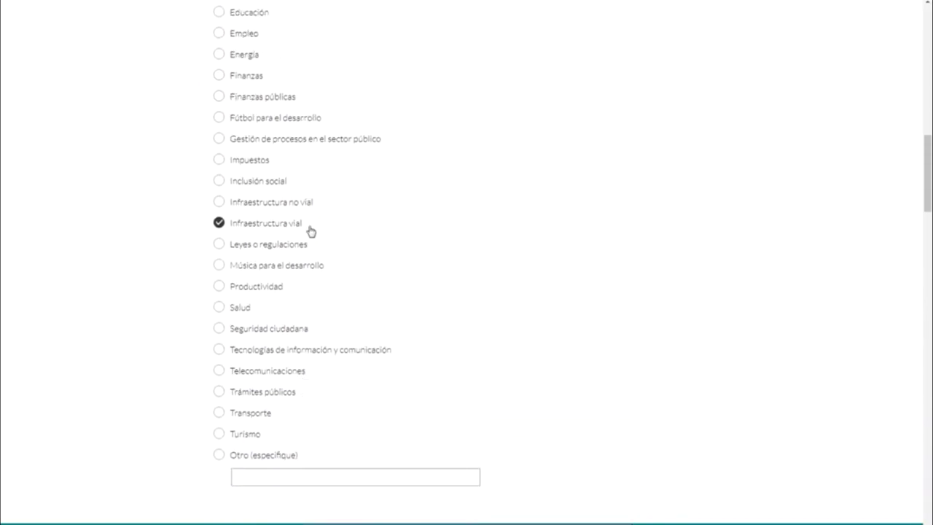
click(274, 231)
click(274, 232)
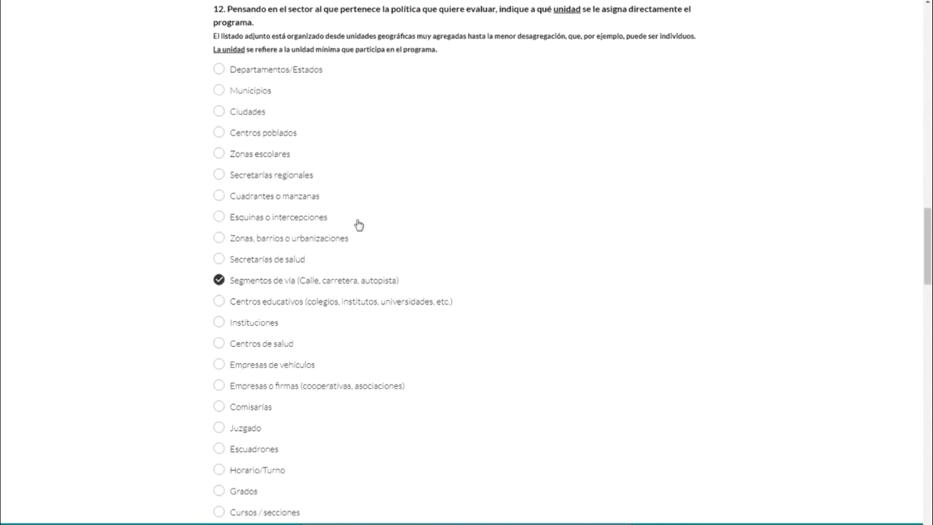
Examine the list of assignment units in question 12 and highlight the text of the option Segmentos de vía (Calle, carretera, autopista)
scroll(345, 350, down, 3)
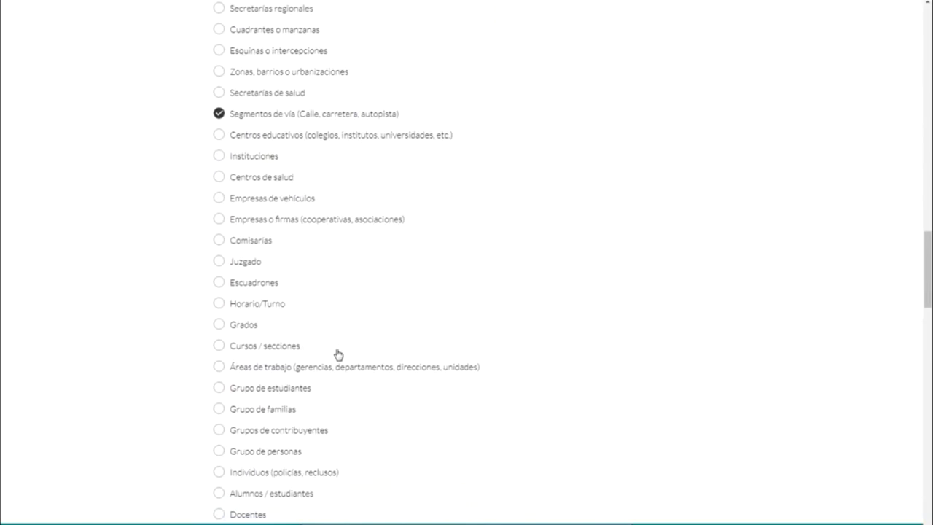
scroll(338, 354, down, 2)
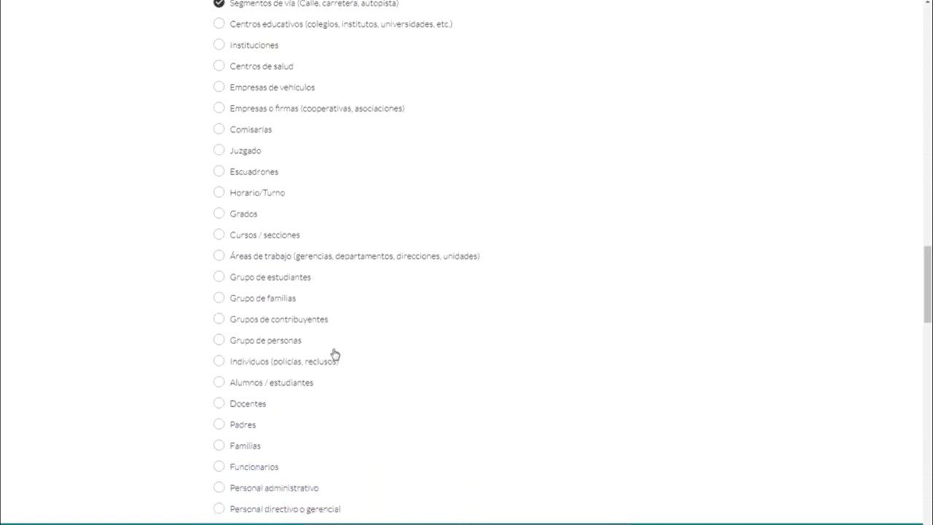
scroll(335, 354, down, 3)
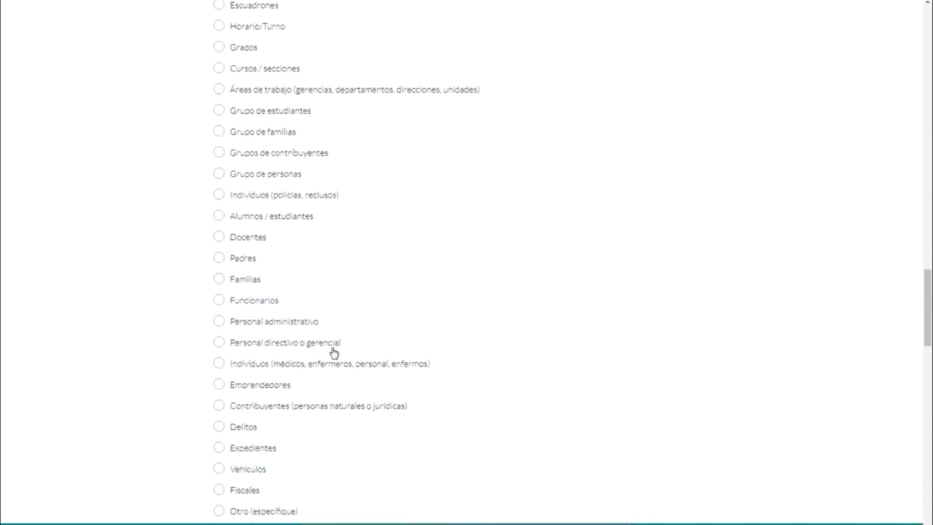
scroll(333, 353, down, 1)
scroll(332, 352, up, 1)
scroll(332, 352, up, 2)
scroll(332, 352, up, 3)
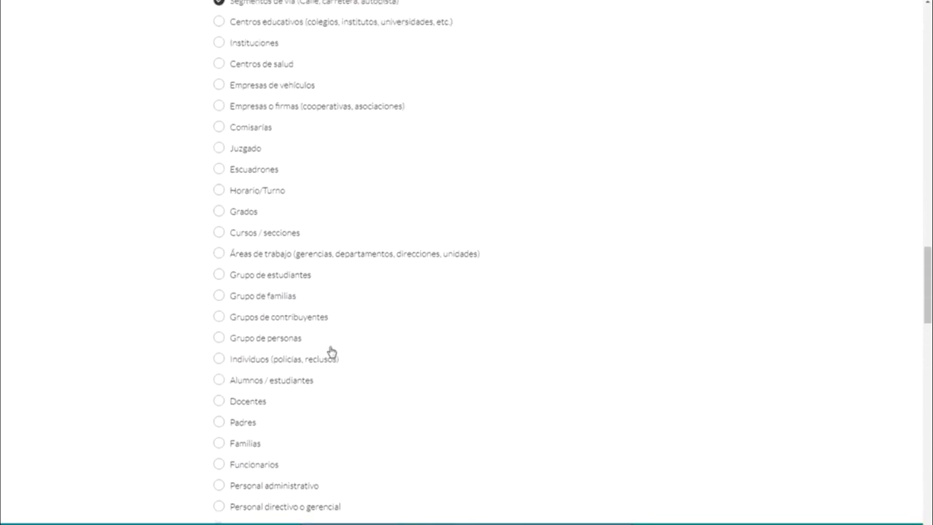
scroll(332, 352, up, 2)
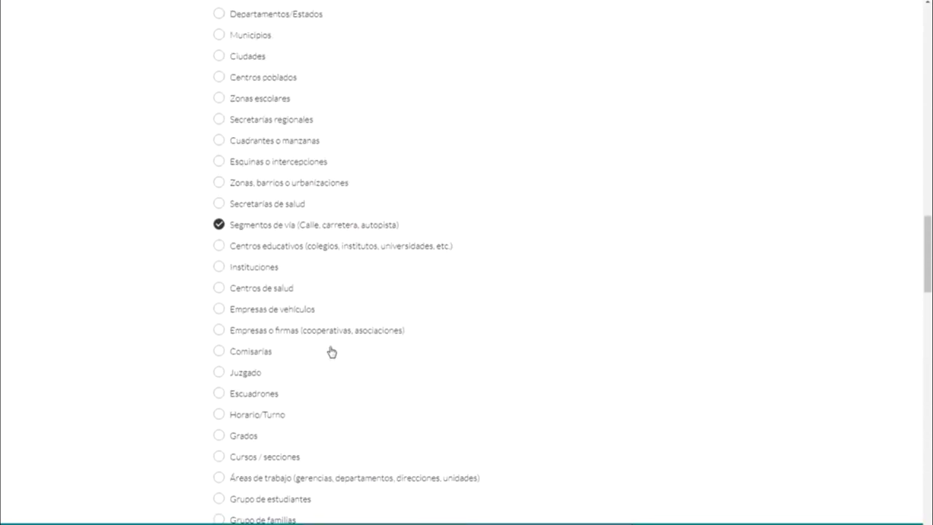
scroll(331, 350, up, 1)
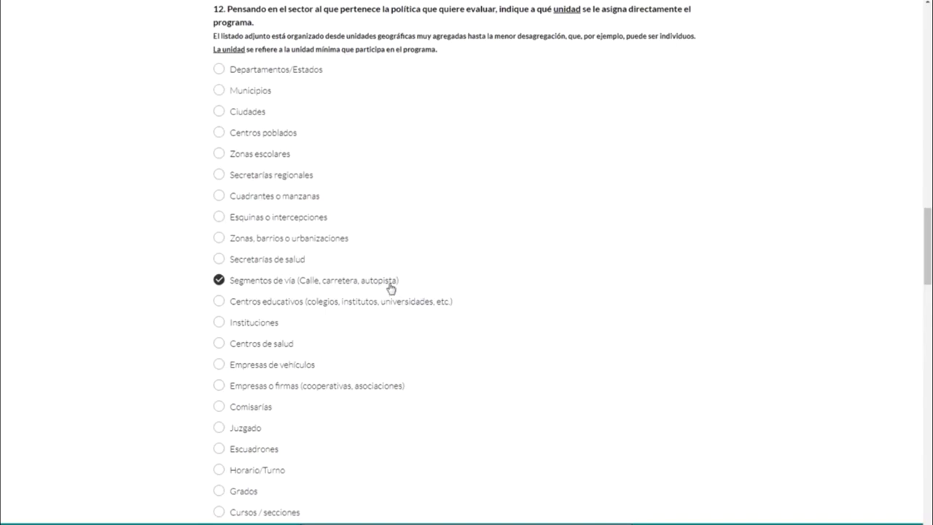
drag(406, 287, 227, 286)
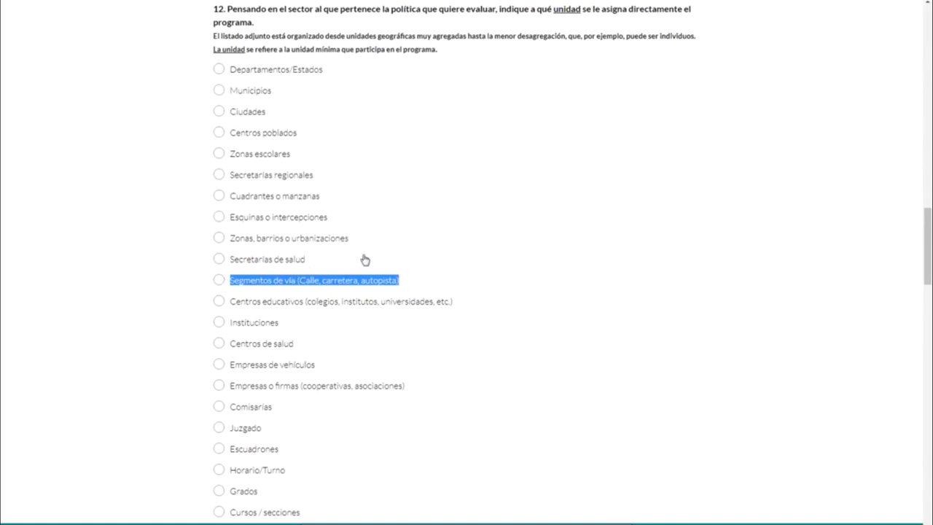
Examine the rest of the assignment units in question 12 and choose Segmentos de vía (Calle, carretera, autopista)
click(166, 115)
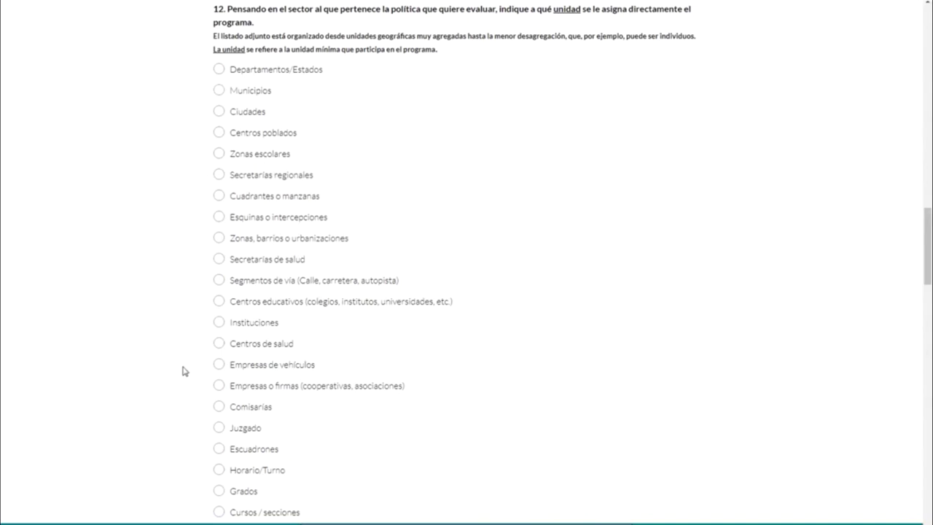
scroll(209, 298, down, 2)
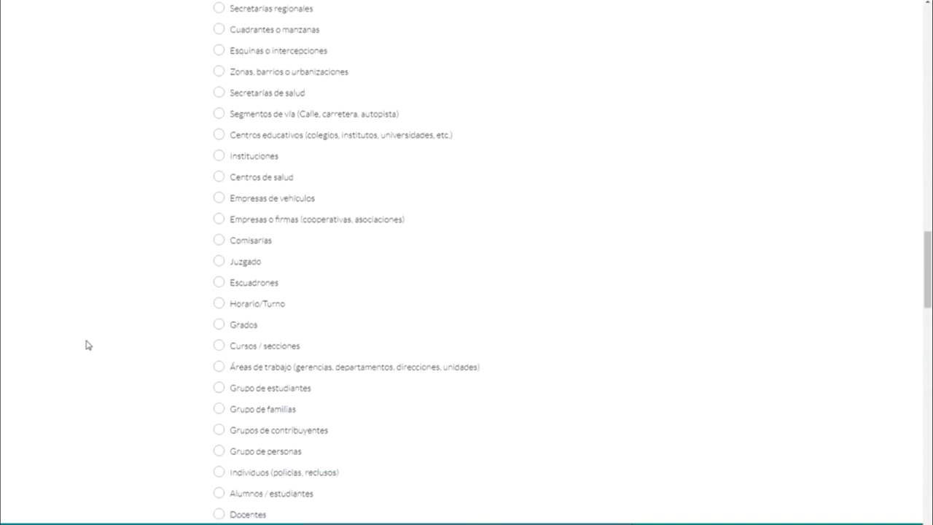
scroll(86, 345, down, 1)
scroll(86, 345, down, 1)
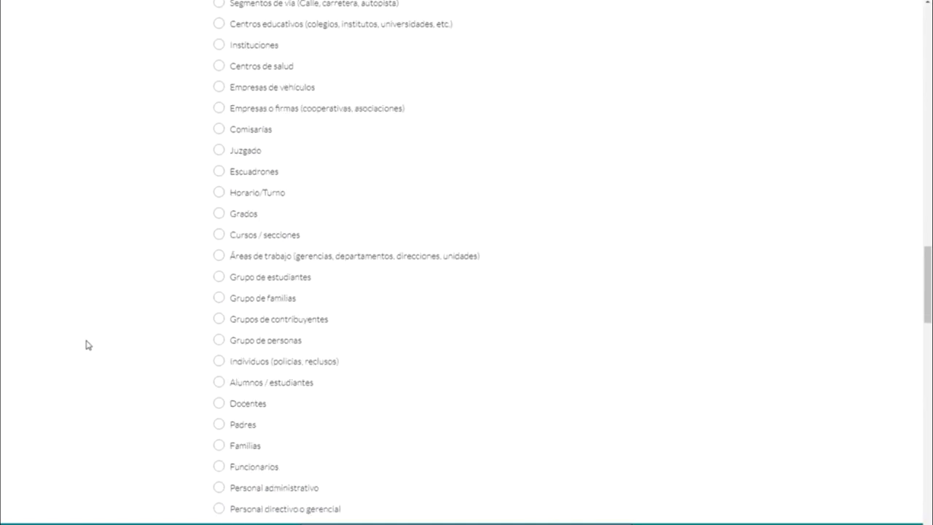
scroll(86, 345, down, 1)
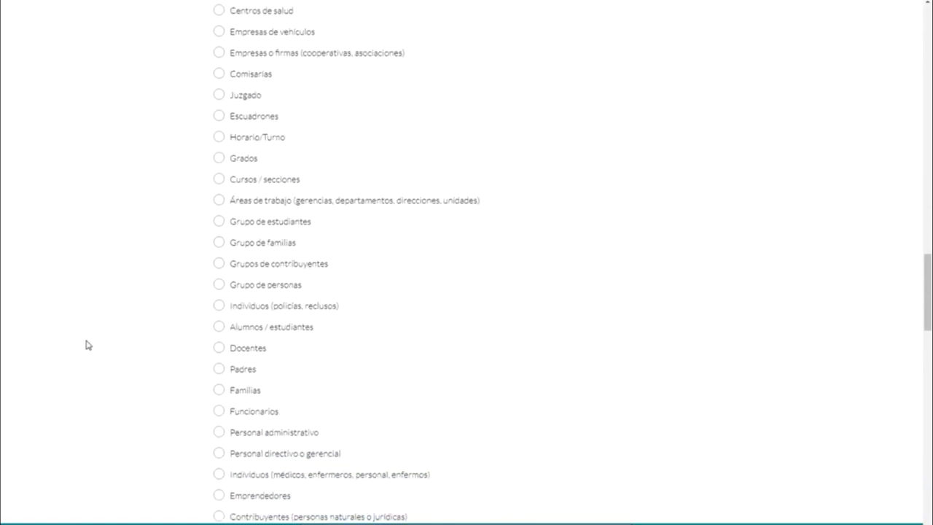
scroll(86, 345, down, 2)
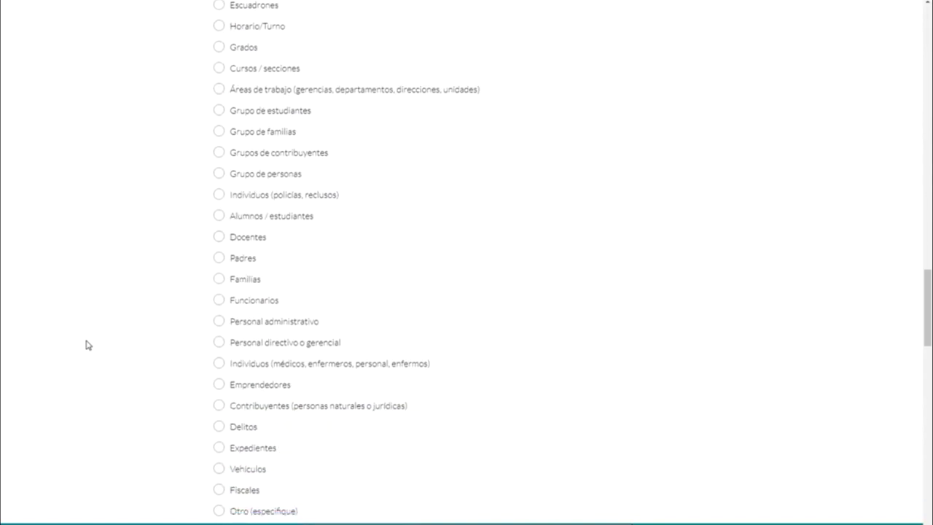
scroll(86, 345, down, 1)
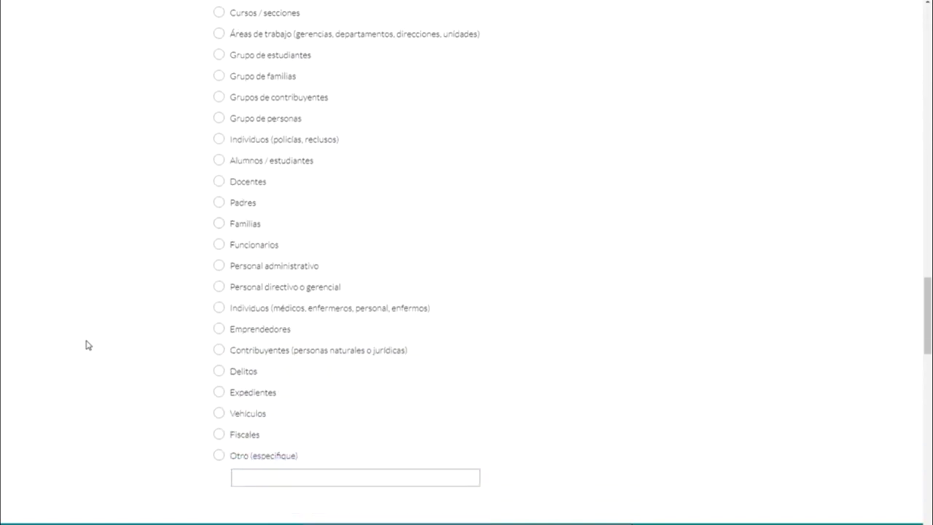
scroll(86, 344, up, 3)
scroll(86, 345, up, 2)
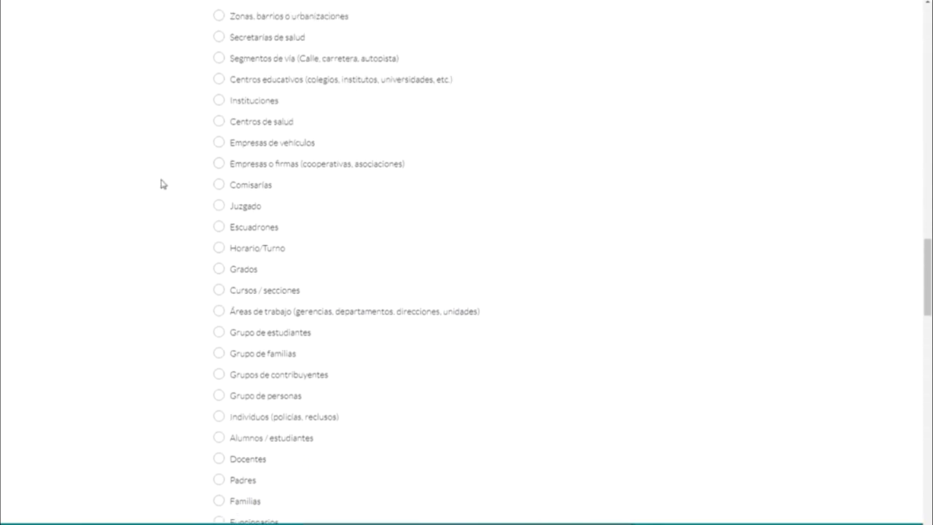
click(218, 60)
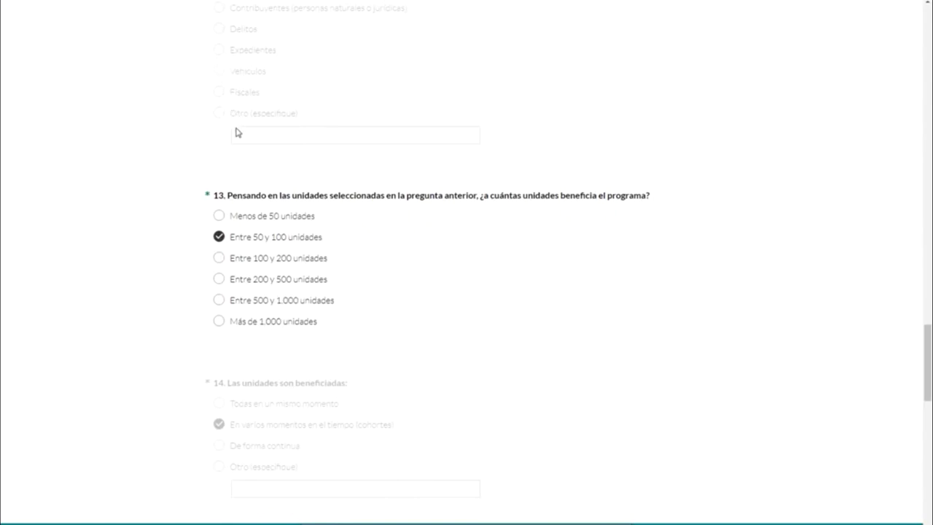
Review question 13 on how many units the program benefits and question 14 on when the units are benefited
scroll(236, 138, down, 1)
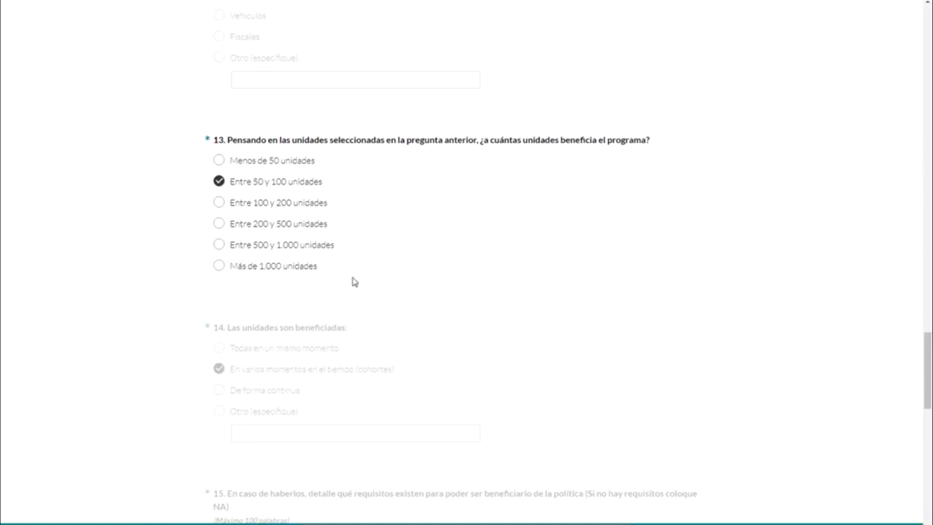
scroll(342, 267, down, 1)
scroll(329, 248, up, 1)
scroll(308, 187, down, 3)
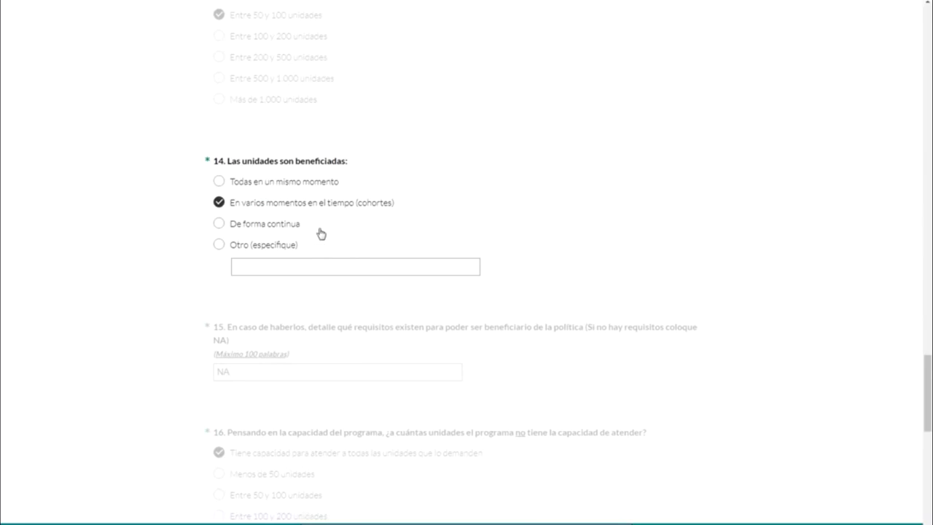
Examine question 15 on the requirements for being a beneficiary and inspect its answer field
scroll(340, 291, down, 1)
scroll(340, 291, down, 2)
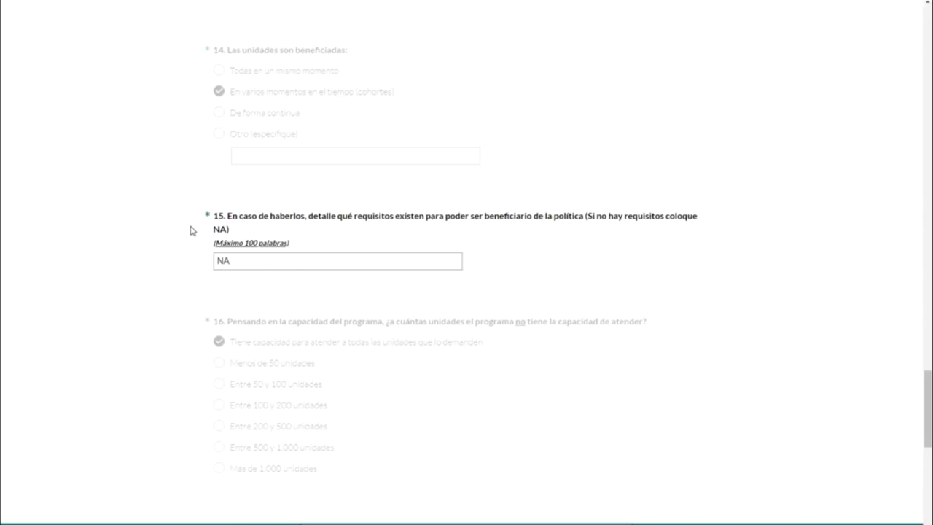
click(238, 265)
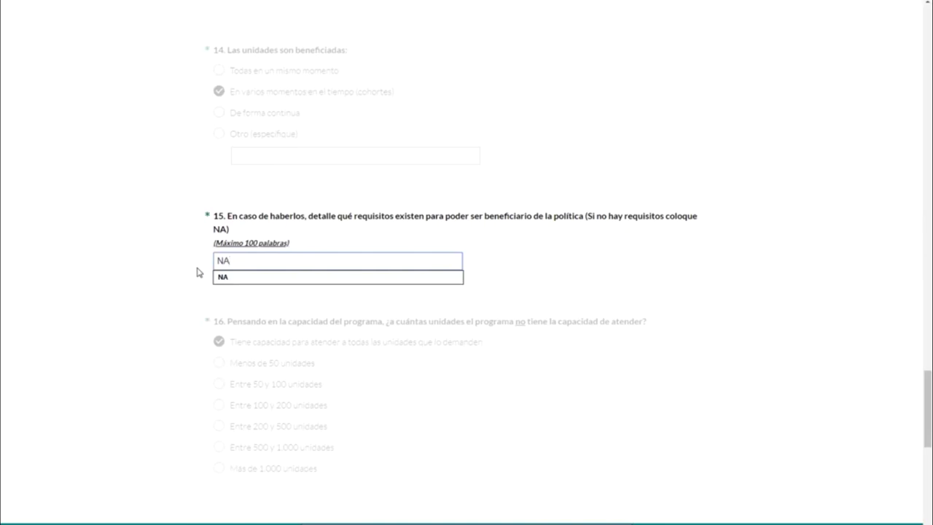
click(310, 250)
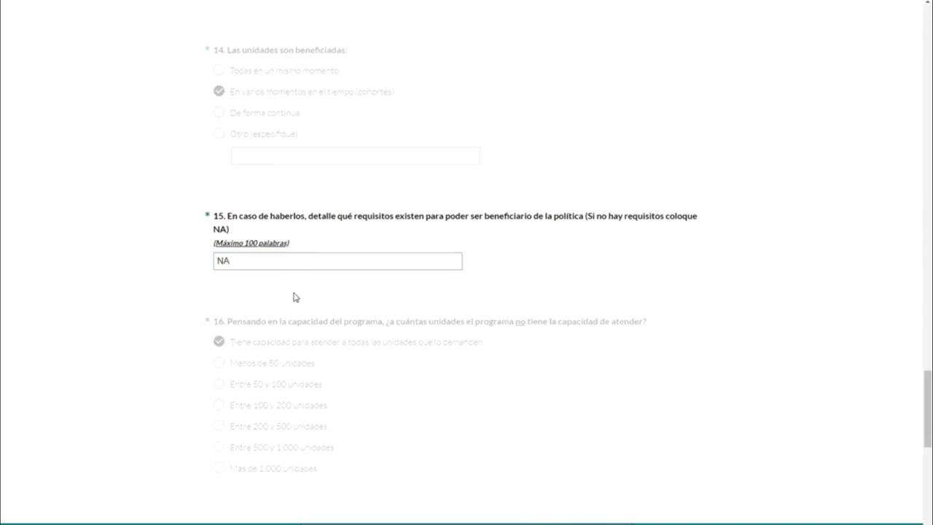
Highlight the first option of question 16 and choose Tiene capacidad para atender a todas las unidades que lo demanden
scroll(296, 296, down, 2)
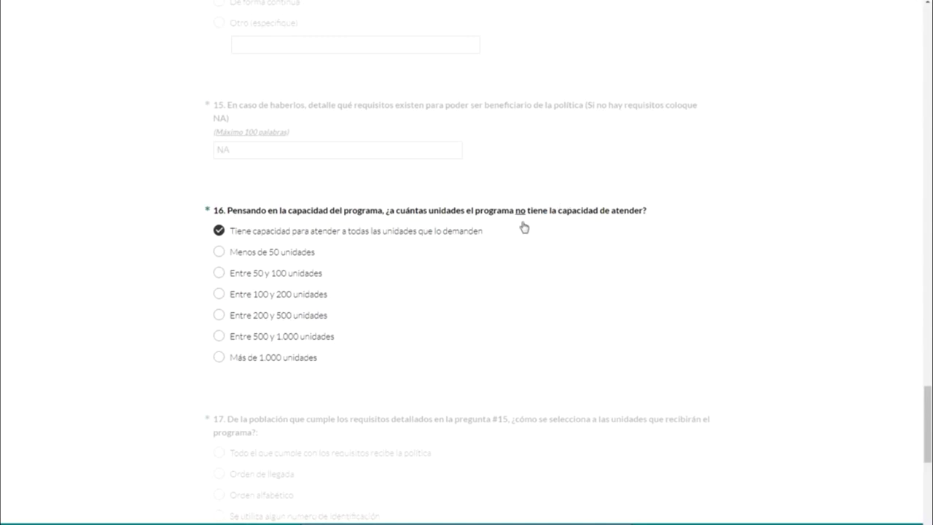
drag(481, 233, 231, 236)
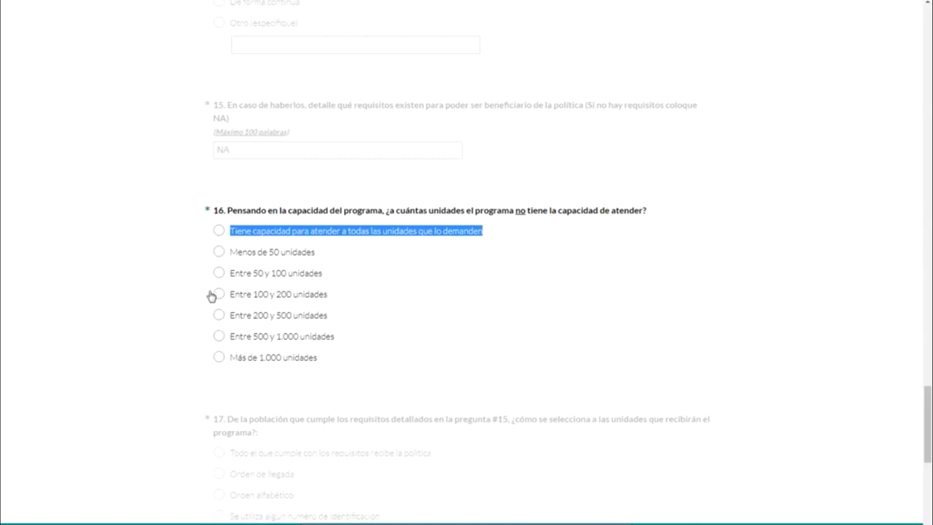
click(220, 232)
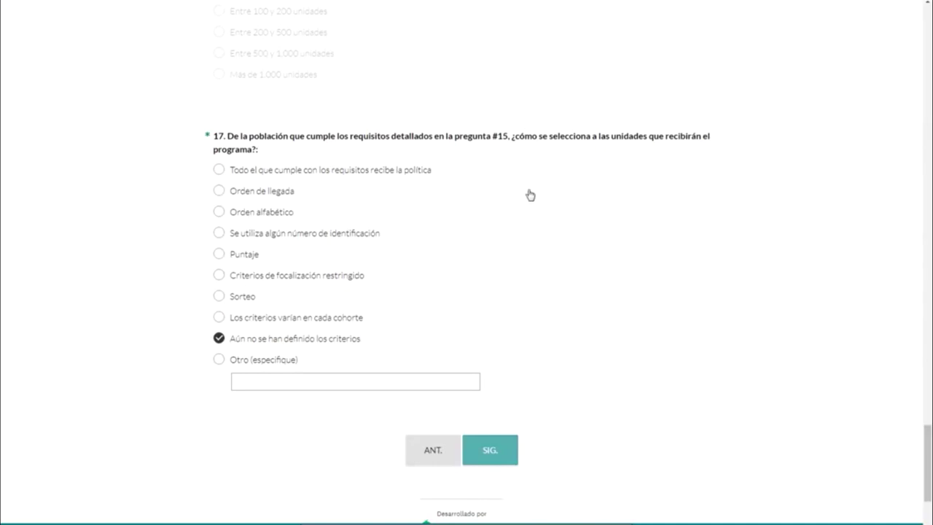
Answer question 17 with Todo el que cumple con los requisitos recibe la política and continue to the next form page
drag(513, 138, 550, 153)
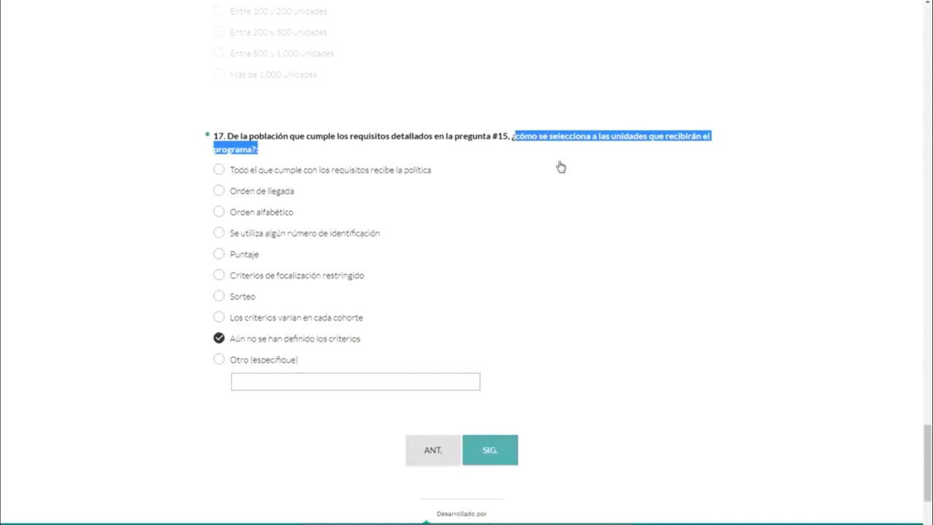
click(561, 167)
scroll(561, 167, down, 5)
scroll(560, 167, up, 3)
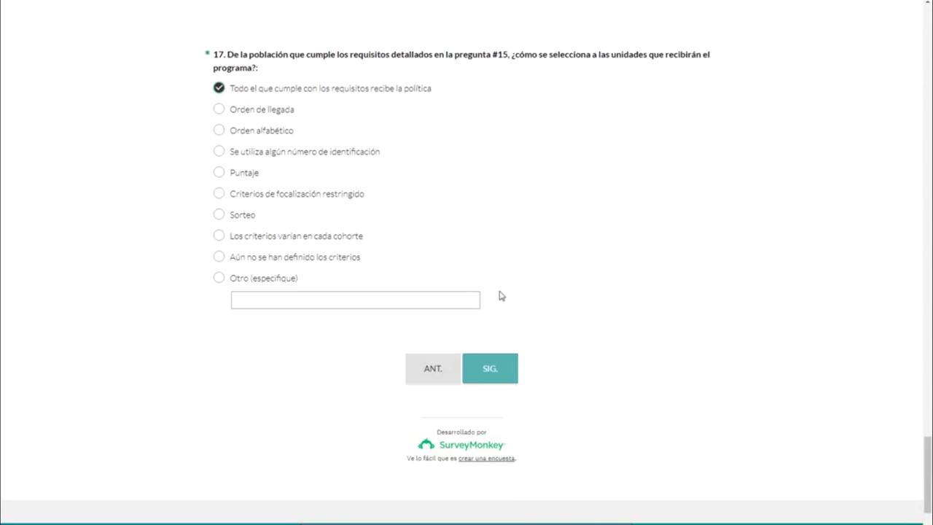
click(492, 368)
Review question 18 on the impact evaluation question, and switch to Word to read and highlight the matching P18 answer
scroll(633, 353, down, 1)
scroll(632, 354, up, 1)
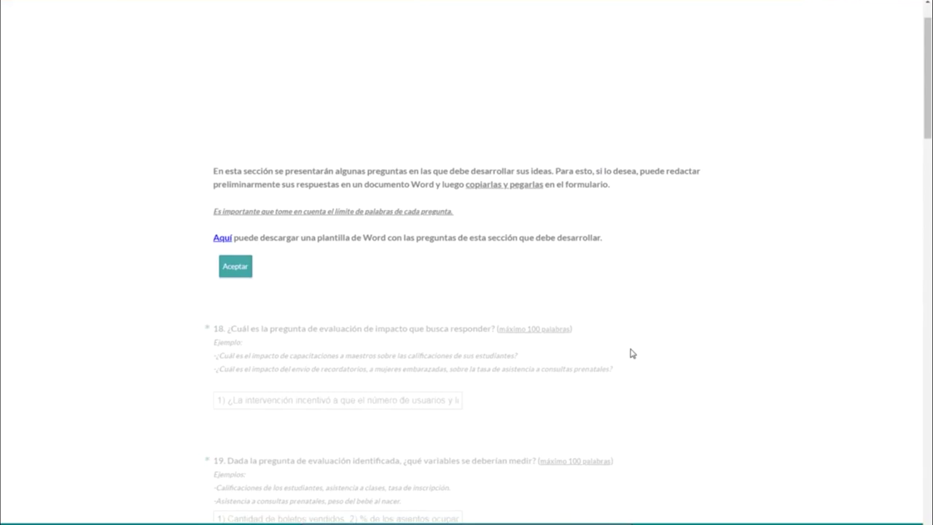
scroll(632, 354, down, 1)
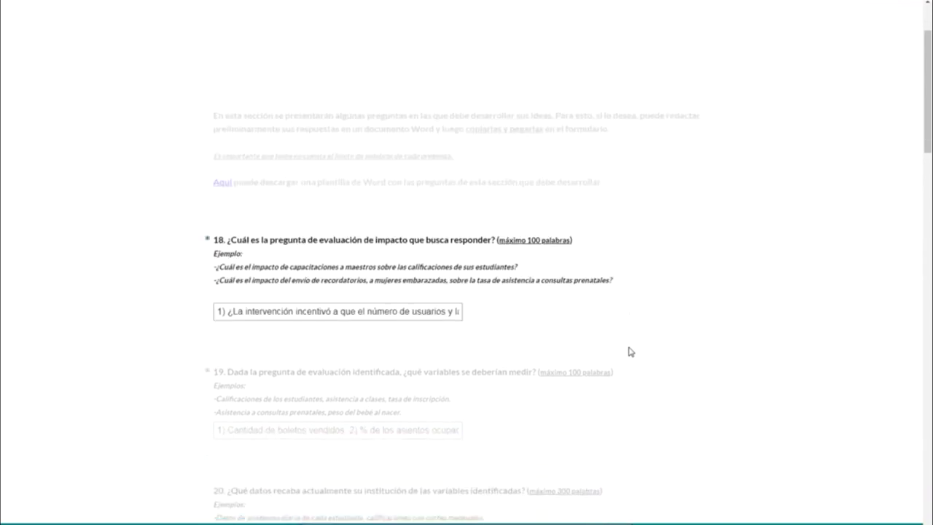
key(alt+Tab)
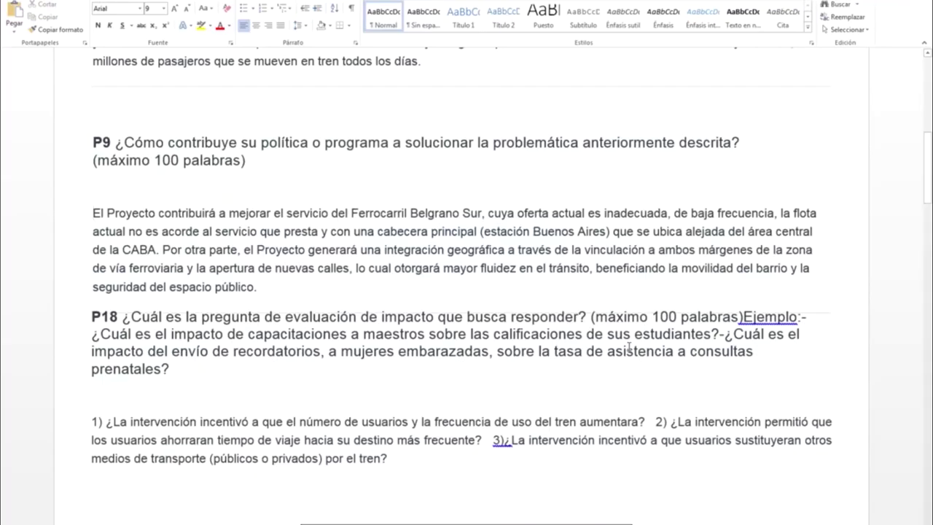
scroll(629, 348, down, 3)
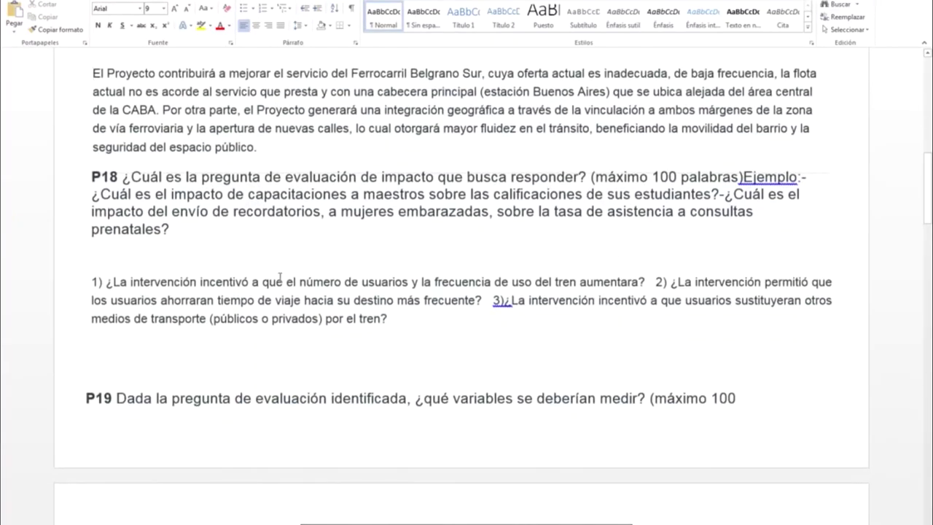
drag(91, 281, 445, 324)
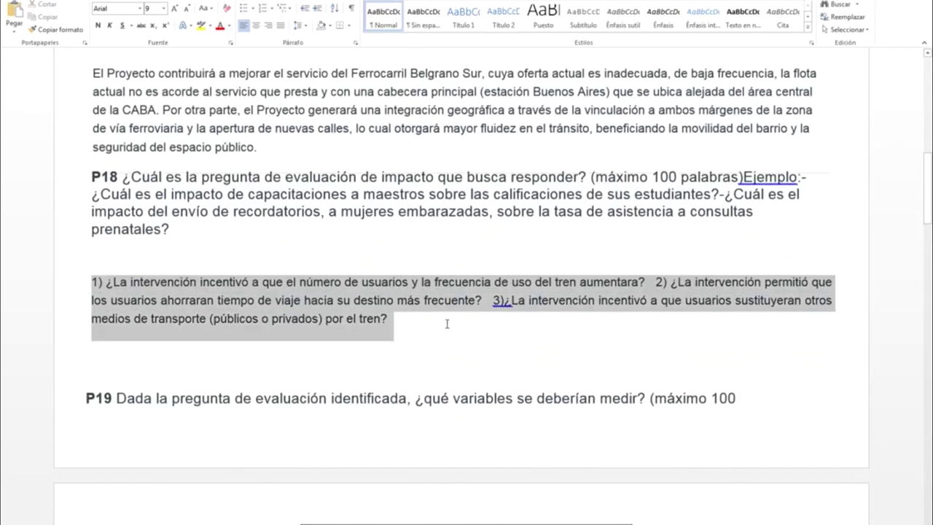
click(448, 344)
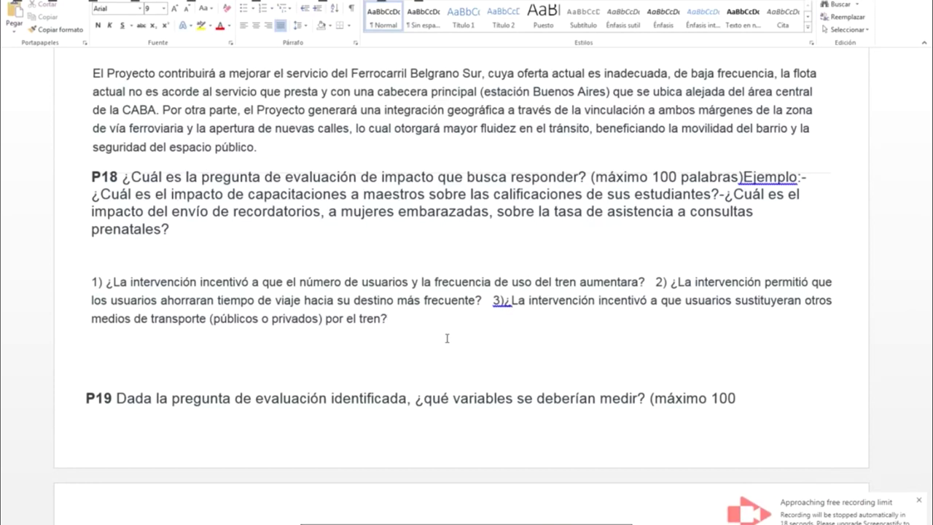
drag(447, 337, 88, 257)
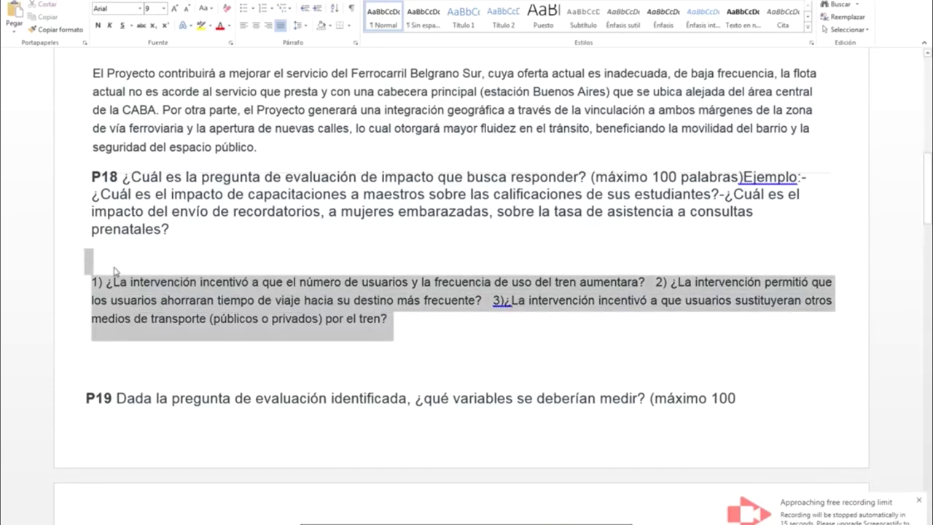
click(476, 345)
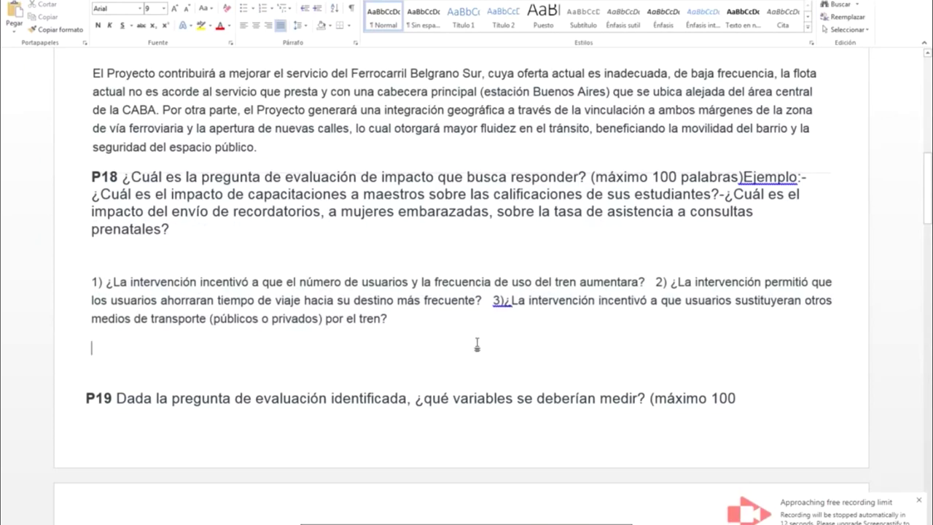
Return to the form for question 19 on the variables to measure, and read the matching P19 question and answer in Word
key(alt+Tab)
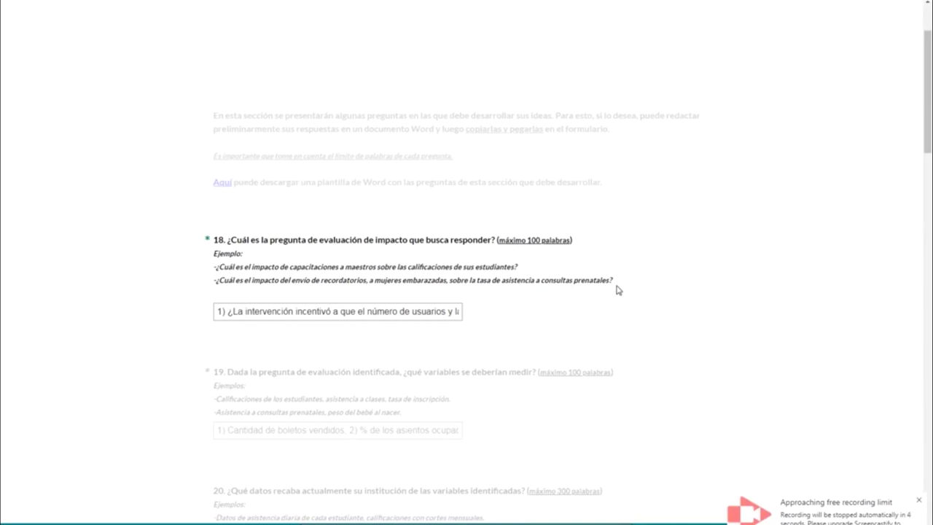
scroll(535, 376, down, 2)
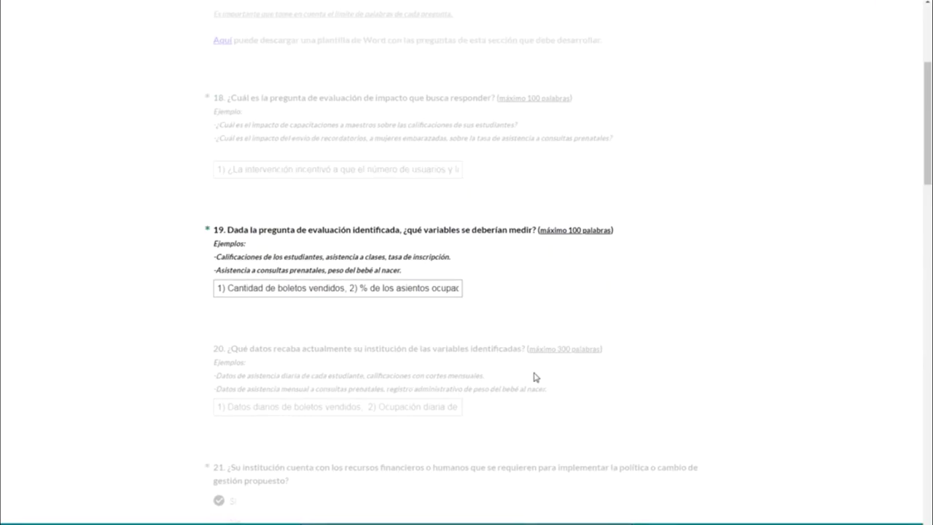
key(alt+Tab)
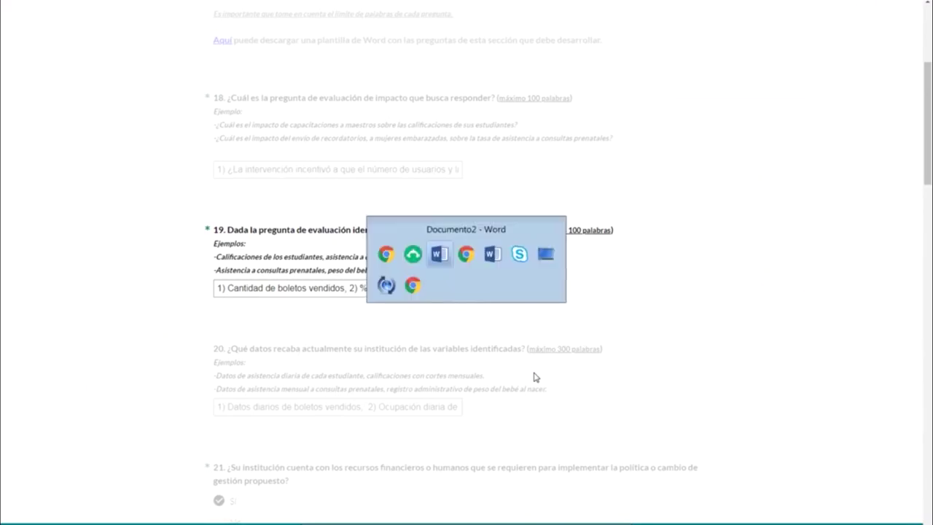
scroll(551, 375, down, 3)
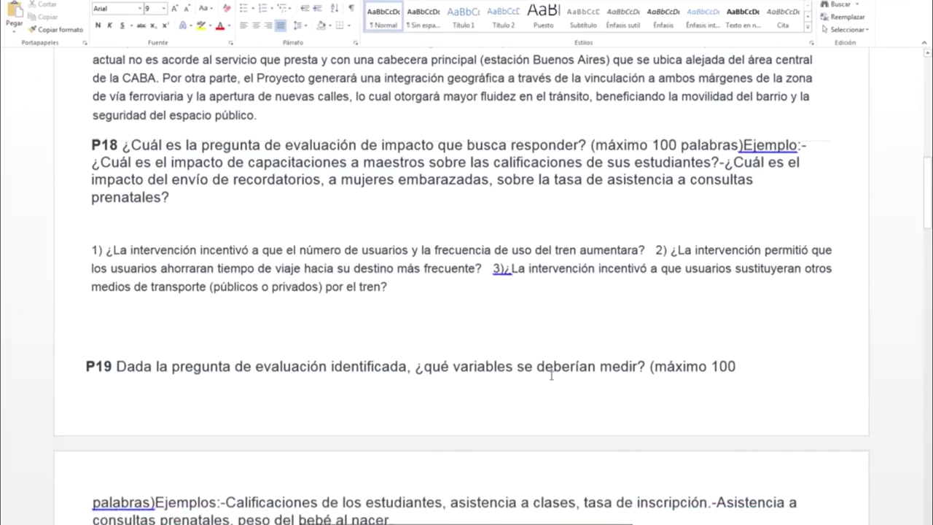
scroll(551, 375, down, 1)
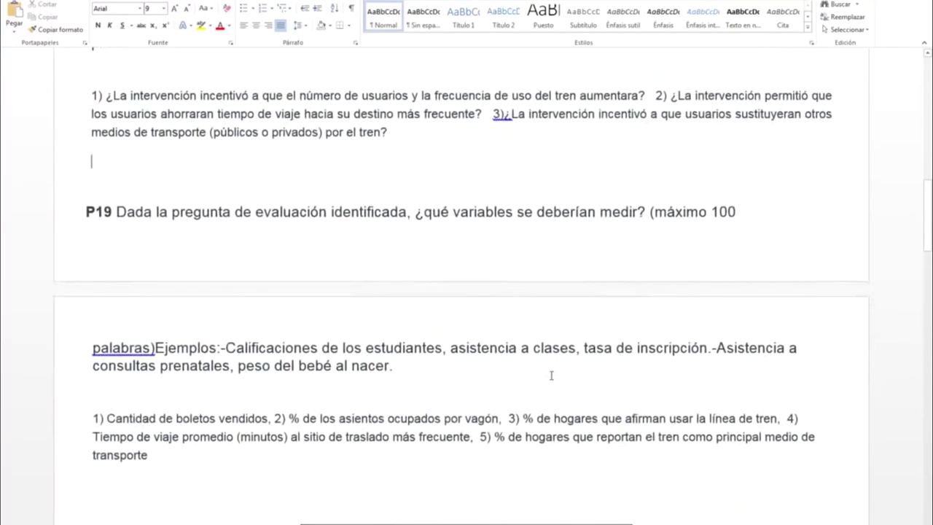
scroll(551, 375, down, 1)
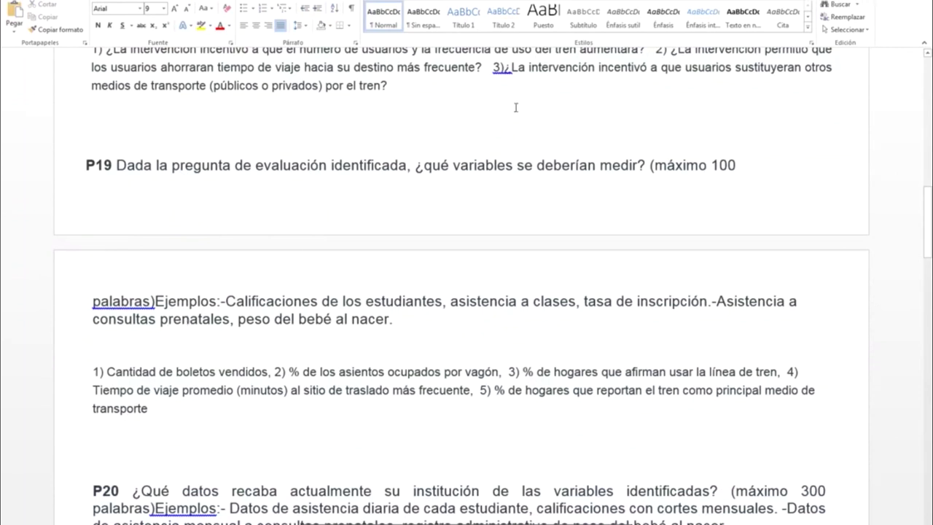
drag(407, 166, 644, 167)
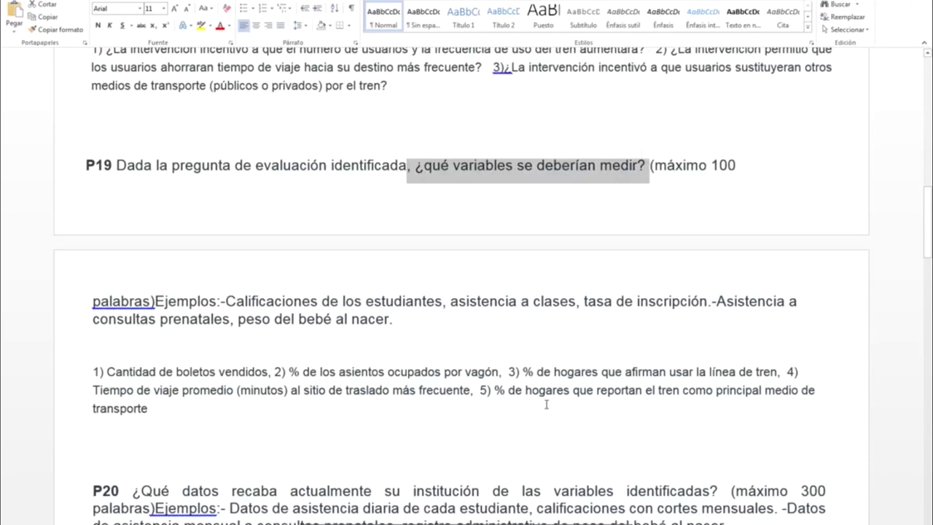
scroll(546, 404, down, 1)
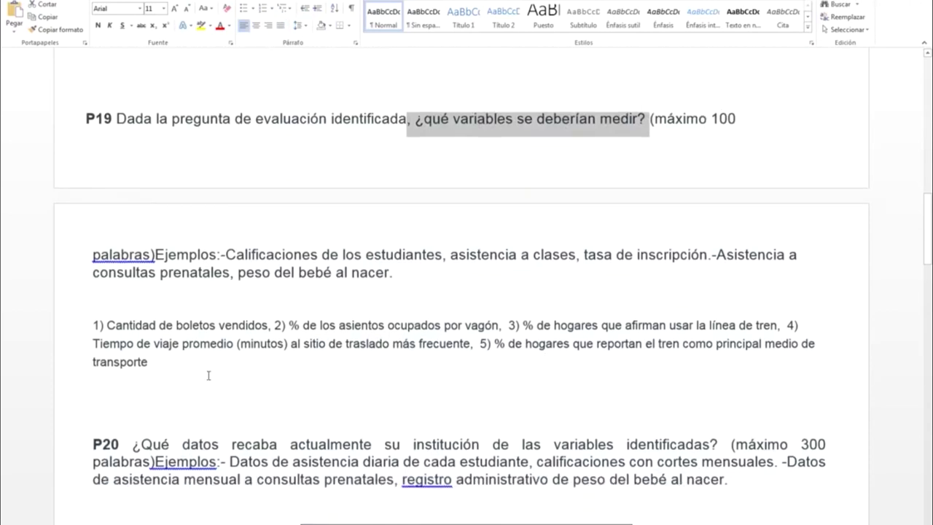
click(70, 326)
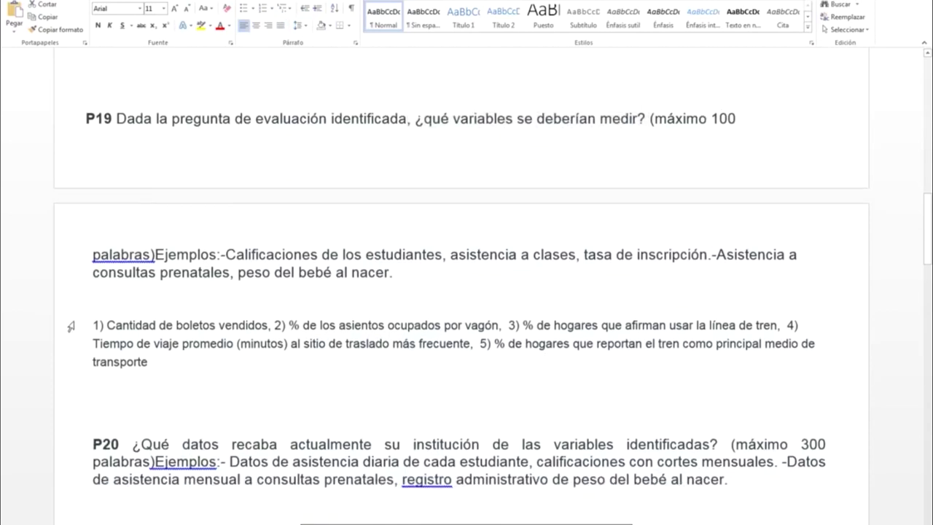
Highlight the full P19 answer listing the variables to measure in Word, and return to the question 19 answer in the form
triple_click(135, 326)
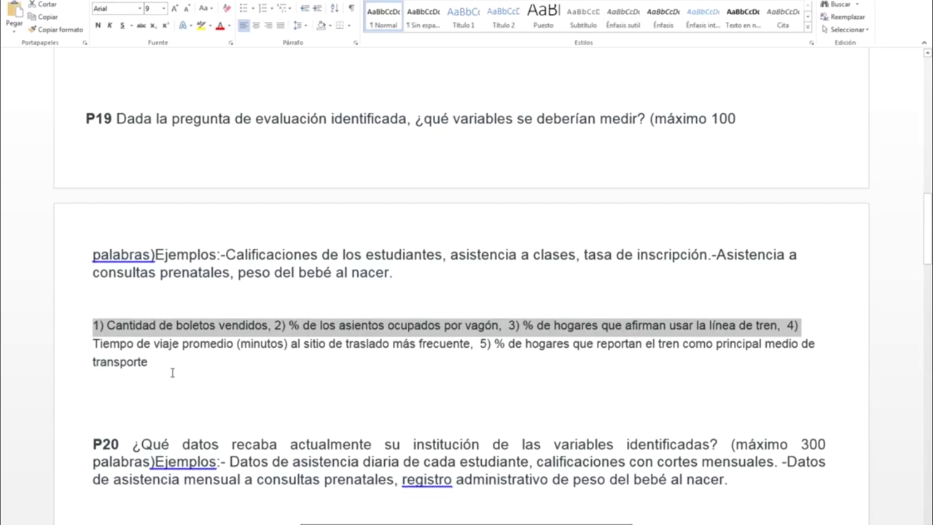
drag(172, 372, 90, 328)
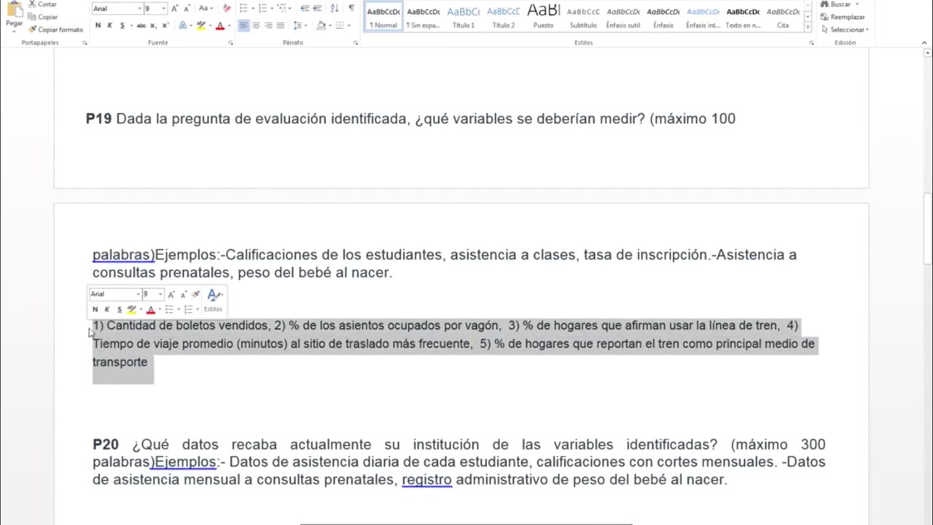
click(182, 376)
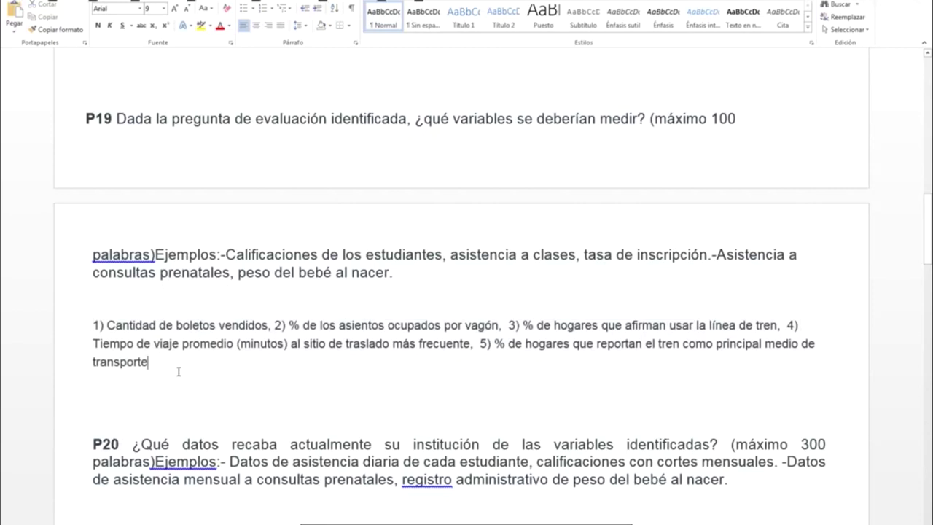
key(alt+Tab)
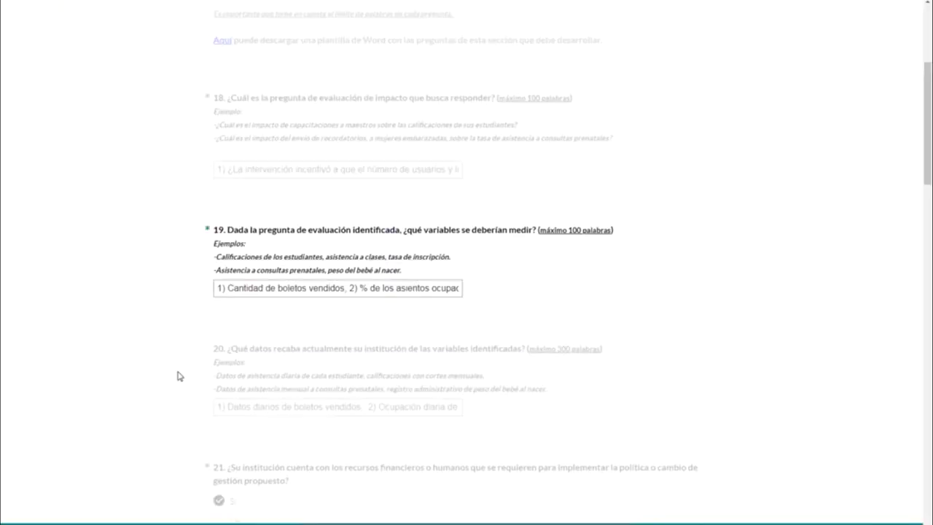
click(234, 288)
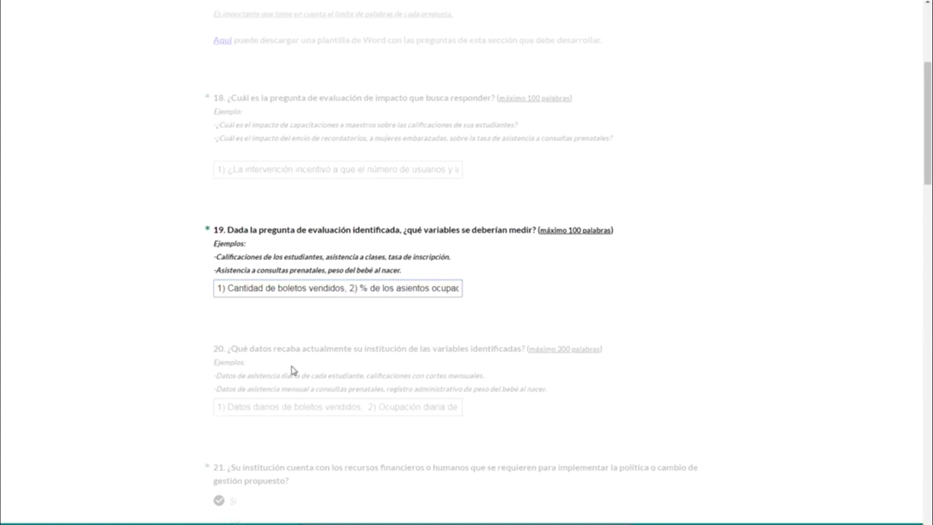
Highlight question 20 on the data the institution collects, and switch to Word to highlight the examples given under P20
key(Tab)
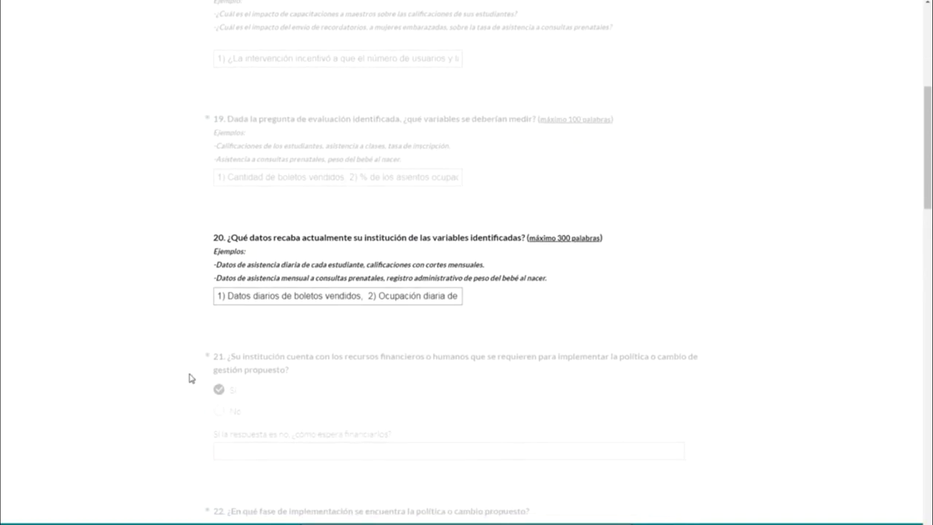
mouse_move(200, 248)
mouse_down()
mouse_move(407, 237)
mouse_move(217, 237)
mouse_move(195, 250)
mouse_up()
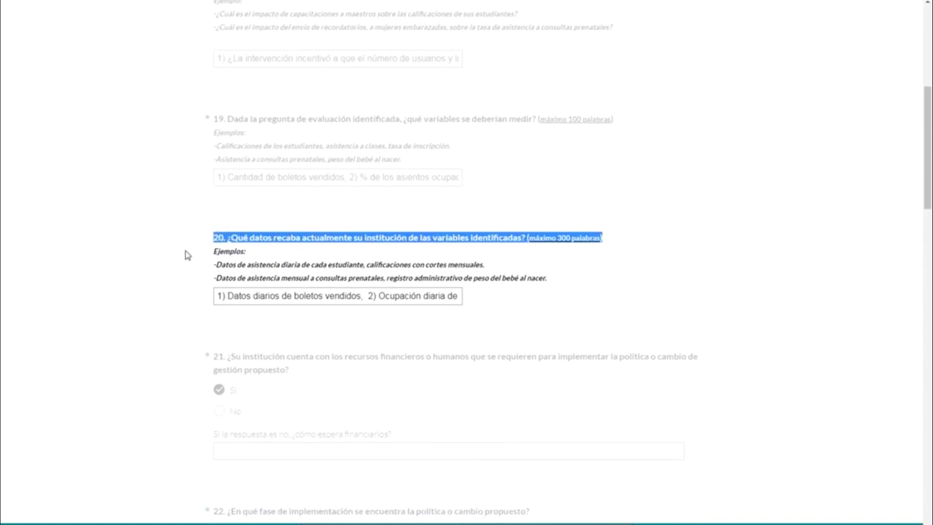
click(185, 254)
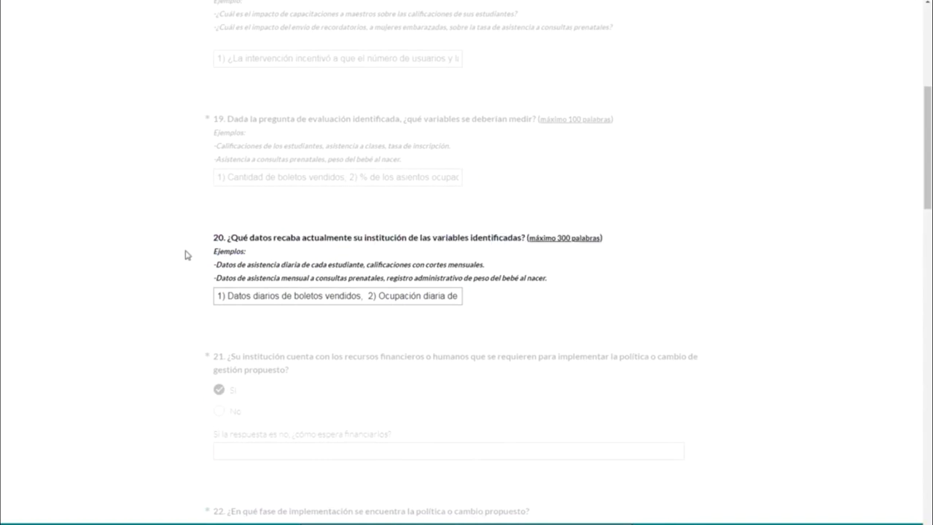
key(alt+Tab)
scroll(306, 357, down, 5)
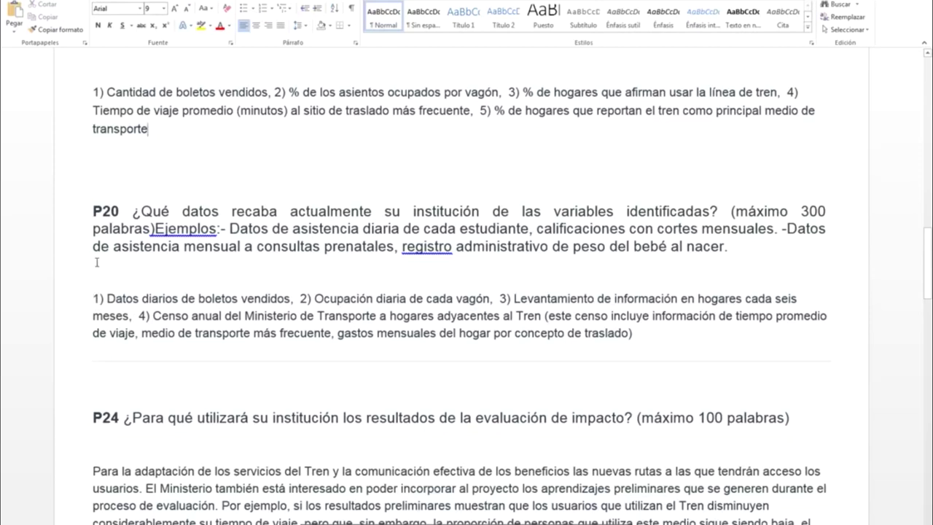
drag(153, 228, 736, 254)
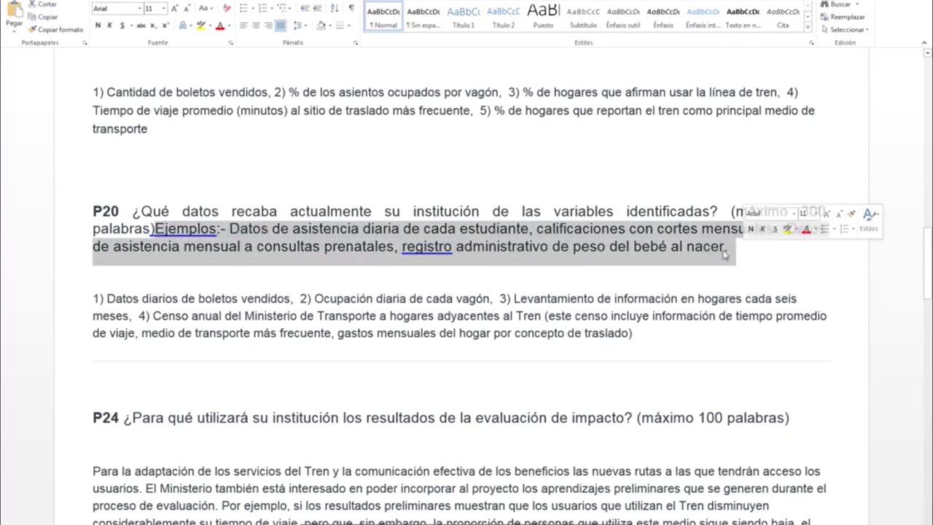
Highlight the P20 answer in Word, from the daily ticket sales data to the Ministerio de Transporte annual census
click(107, 298)
drag(107, 298, 803, 298)
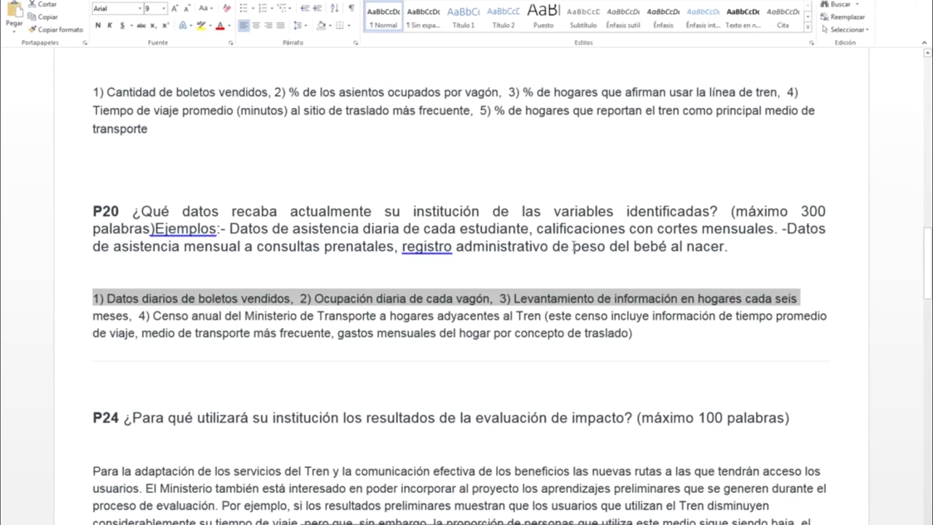
click(132, 314)
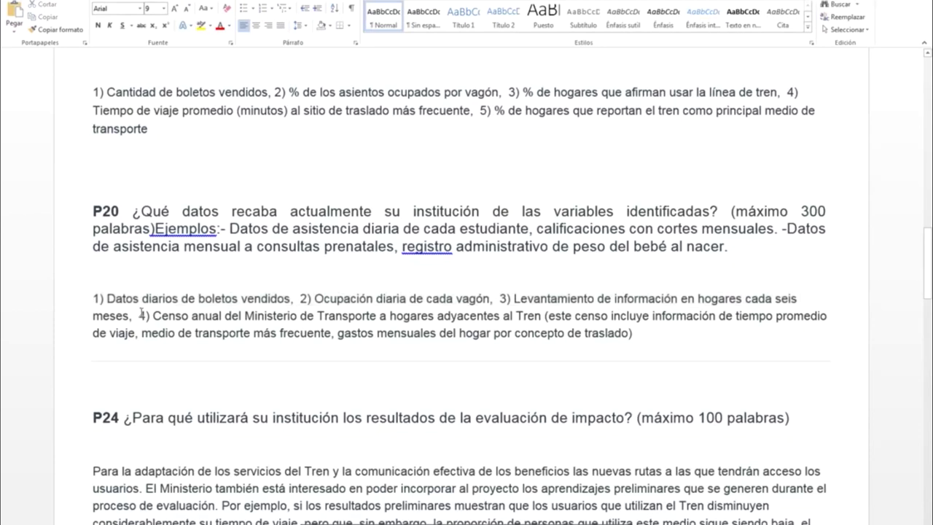
drag(139, 315, 541, 321)
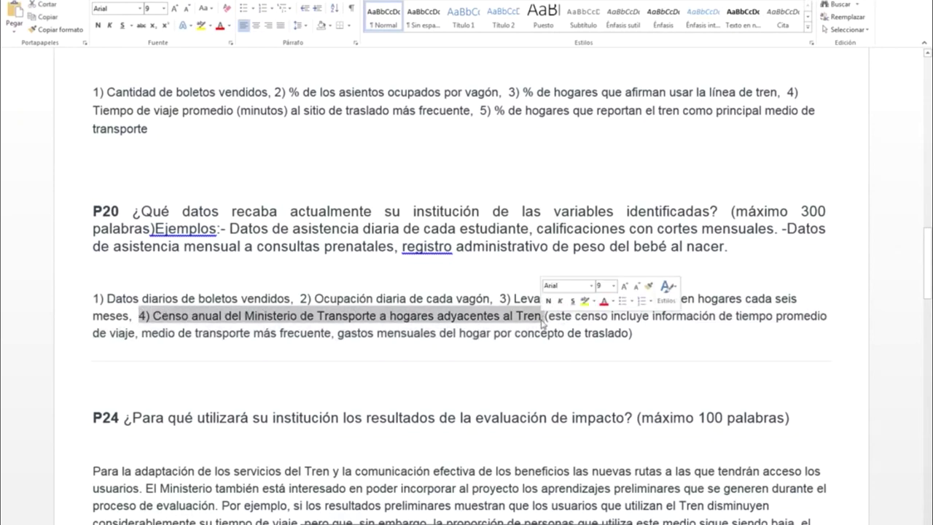
click(395, 365)
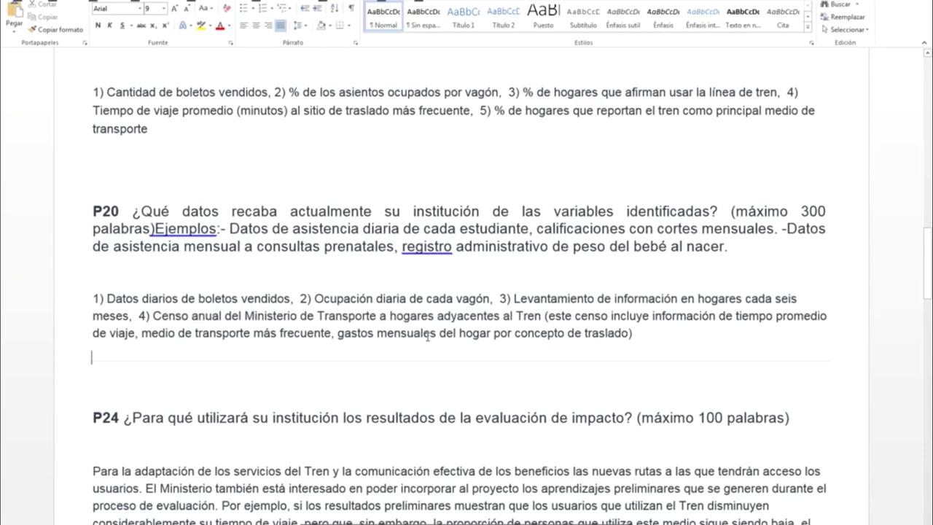
Return to the form, highlight question 21 on financial or human resources, and answer it with Sí
key(alt+Tab)
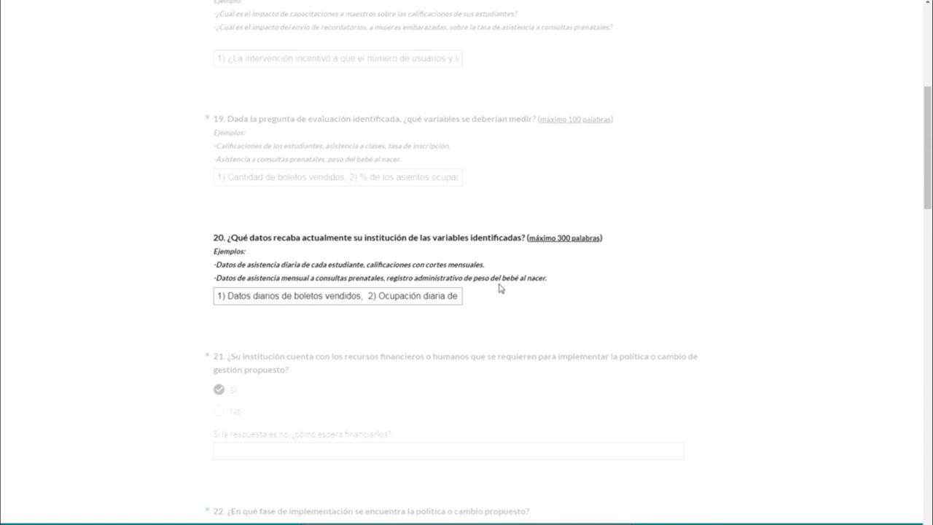
scroll(508, 283, down, 2)
scroll(508, 283, down, 1)
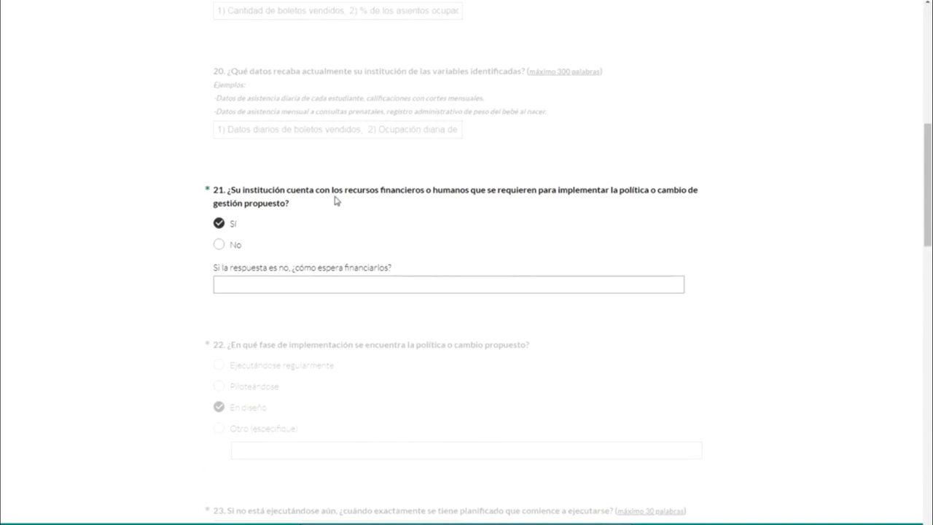
drag(332, 192, 612, 205)
click(559, 219)
click(218, 226)
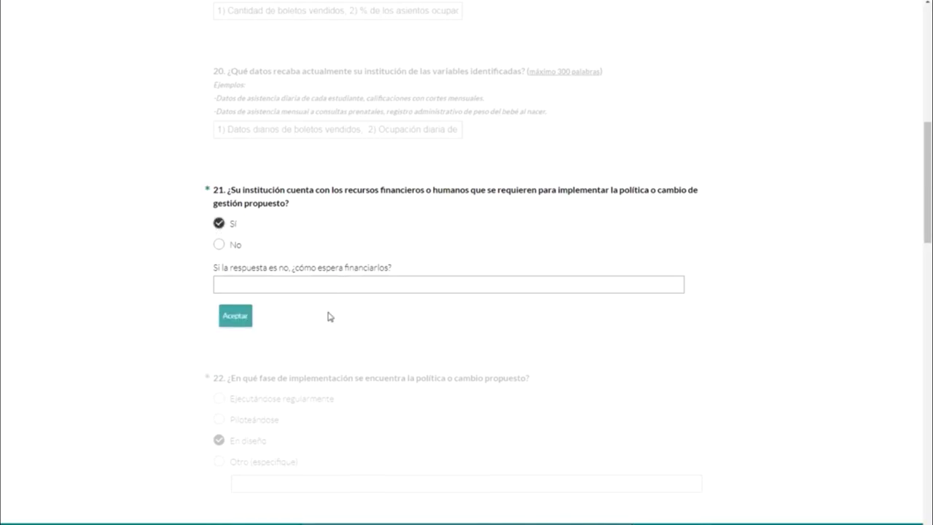
Highlight the follow-up Si la respuesta es no, ¿cómo espera financiarlos? and select Sí again for question 21
drag(398, 269, 207, 270)
click(390, 341)
click(456, 255)
click(222, 228)
Highlight the En diseño option of question 22 on the implementation phase and choose it as the answer
scroll(485, 345, down, 2)
scroll(487, 346, down, 2)
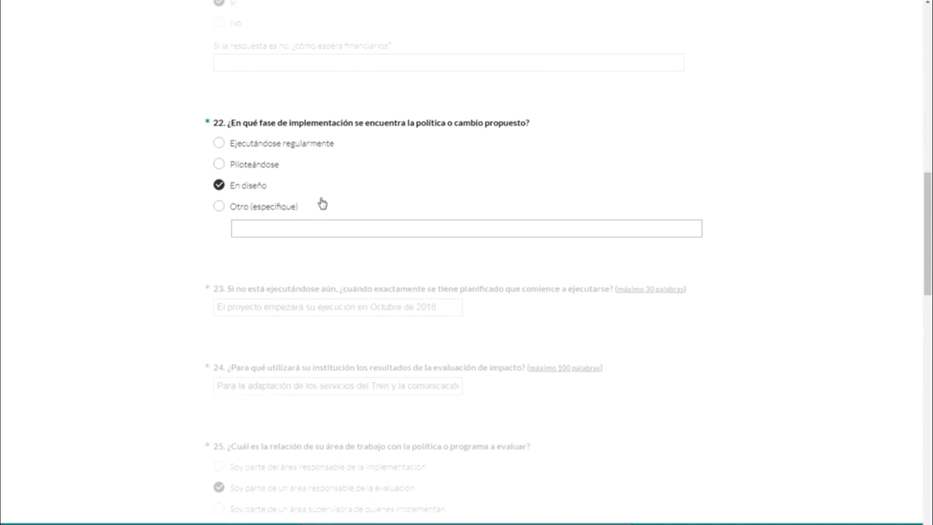
drag(282, 194, 233, 188)
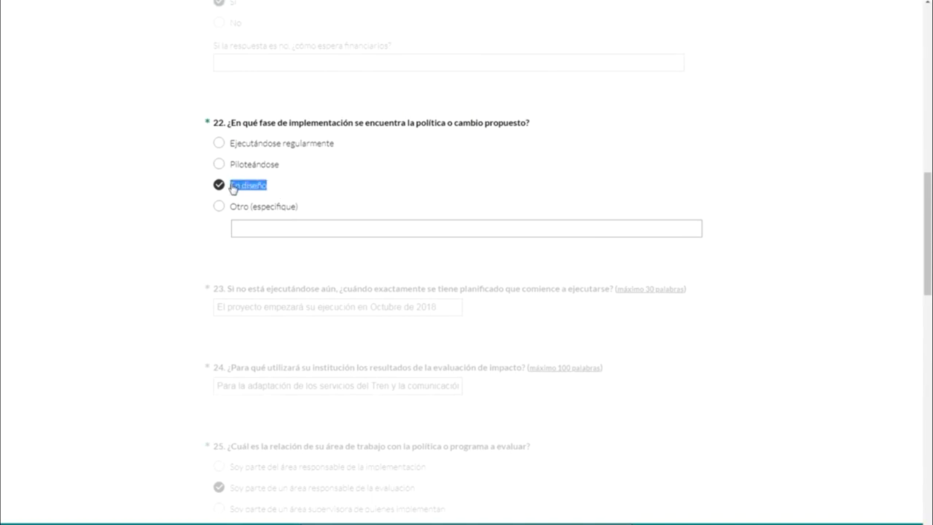
click(221, 190)
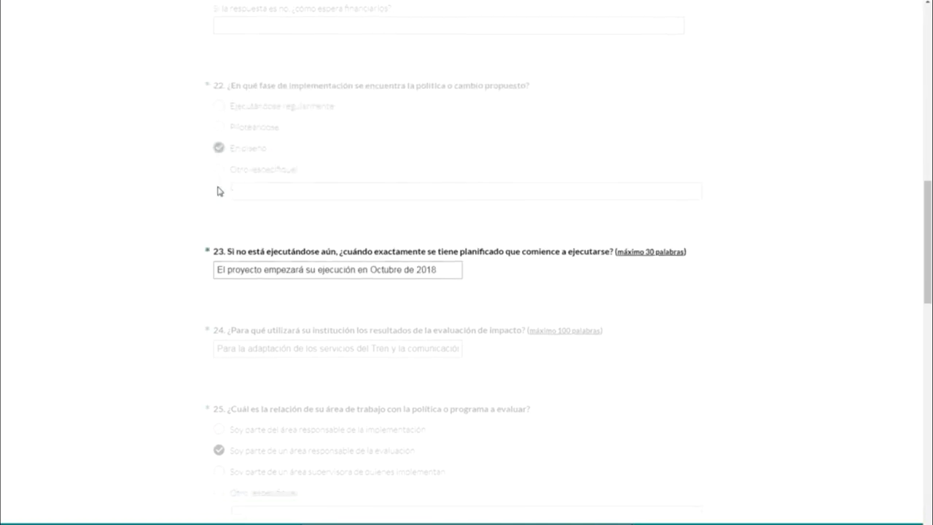
Review question 23 on the planned start of execution, and highlight question 24 on the use of the evaluation results
scroll(558, 314, down, 1)
scroll(558, 314, up, 1)
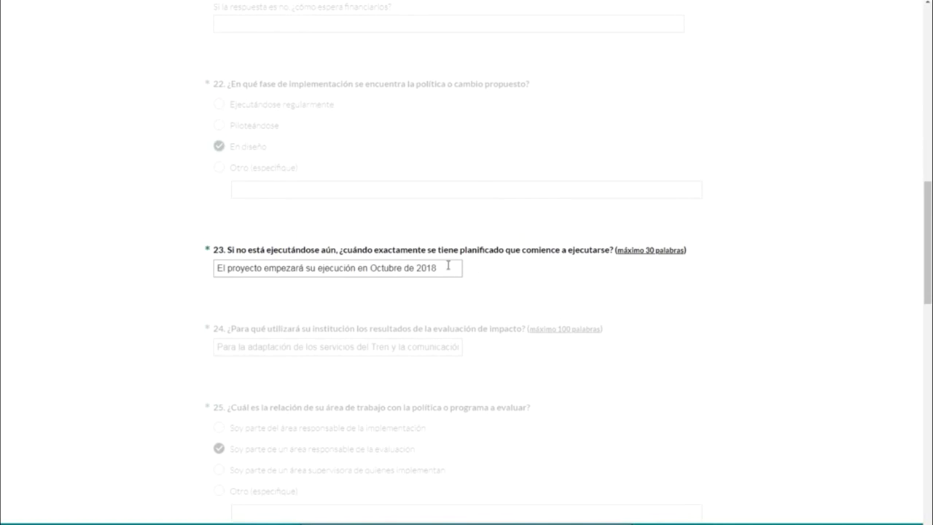
scroll(177, 273, down, 1)
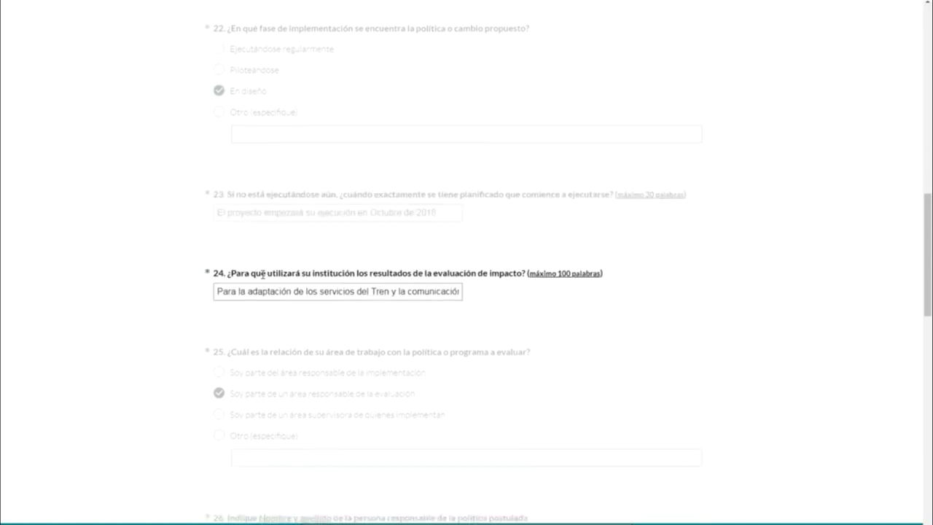
drag(223, 273, 523, 274)
click(526, 295)
Switch to Word and highlight the whole P24 answer on how the institution will use the impact evaluation results
key(alt+Tab)
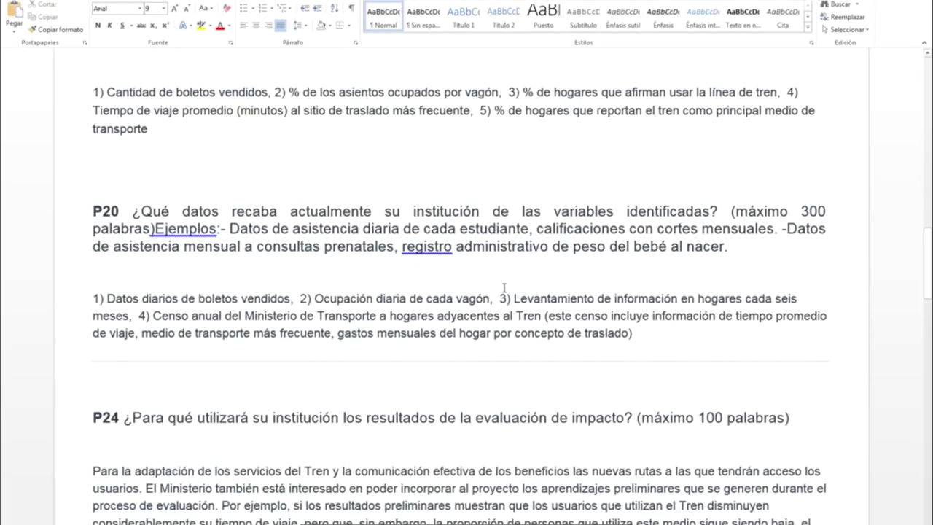
scroll(505, 289, down, 1)
scroll(200, 253, down, 4)
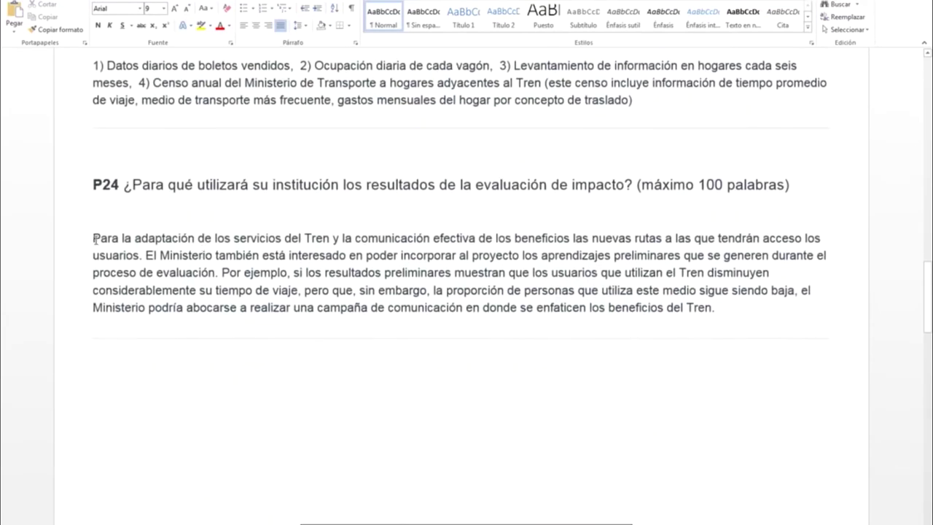
click(87, 184)
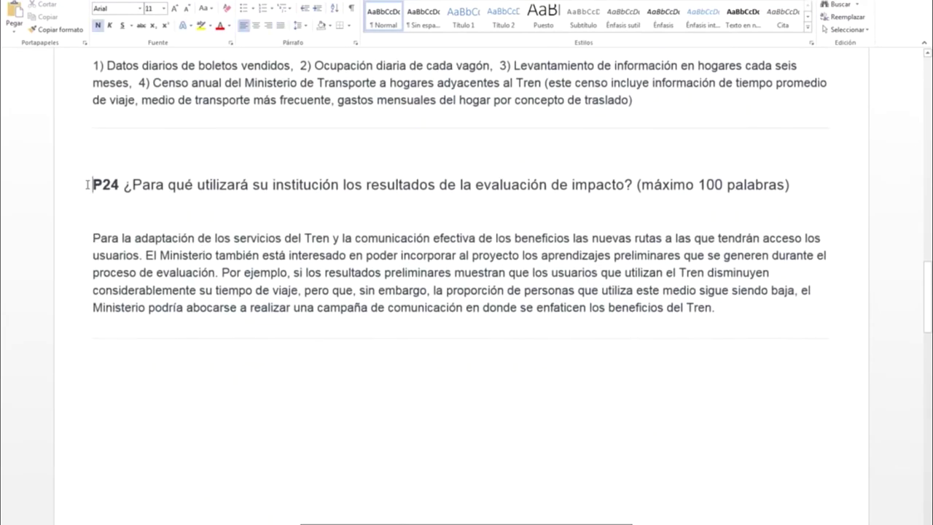
click(94, 237)
drag(93, 239, 808, 302)
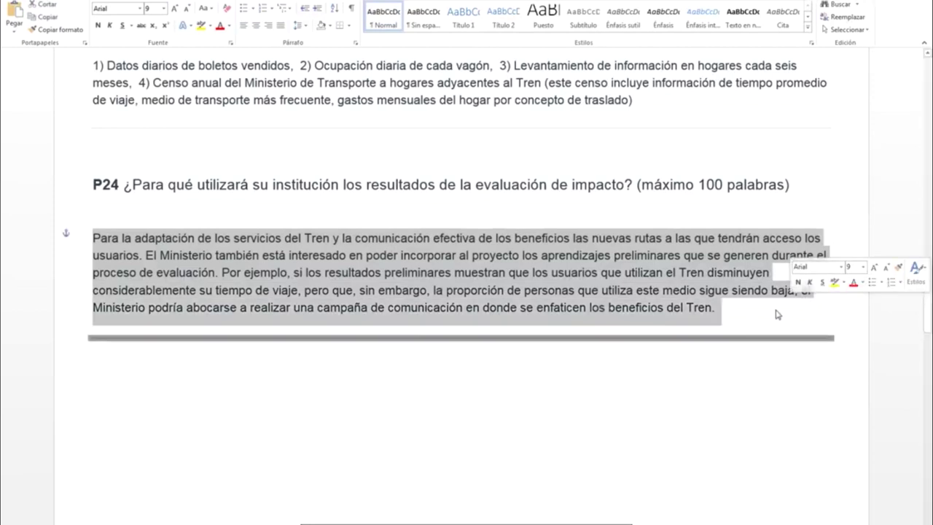
click(776, 313)
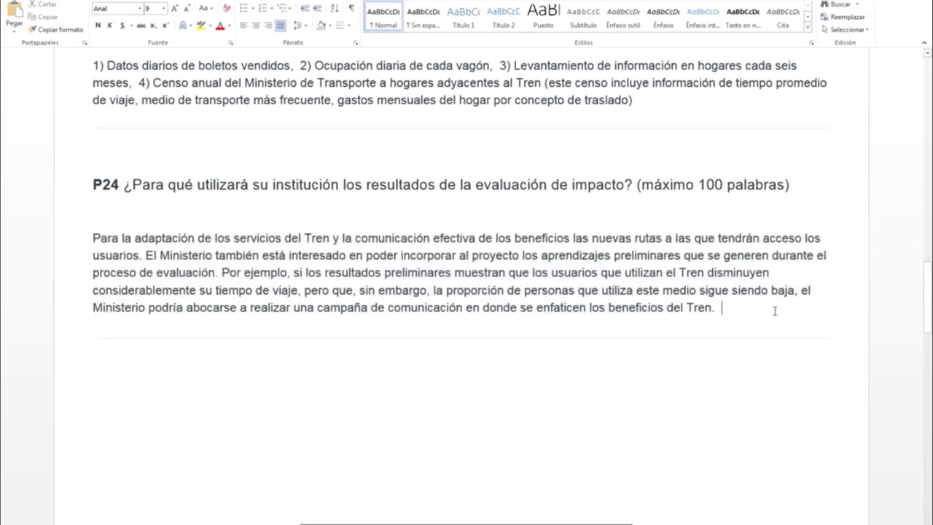
Return to the form, highlight question 25 on the work area's relation to the policy, and review its answer options
key(alt+Tab)
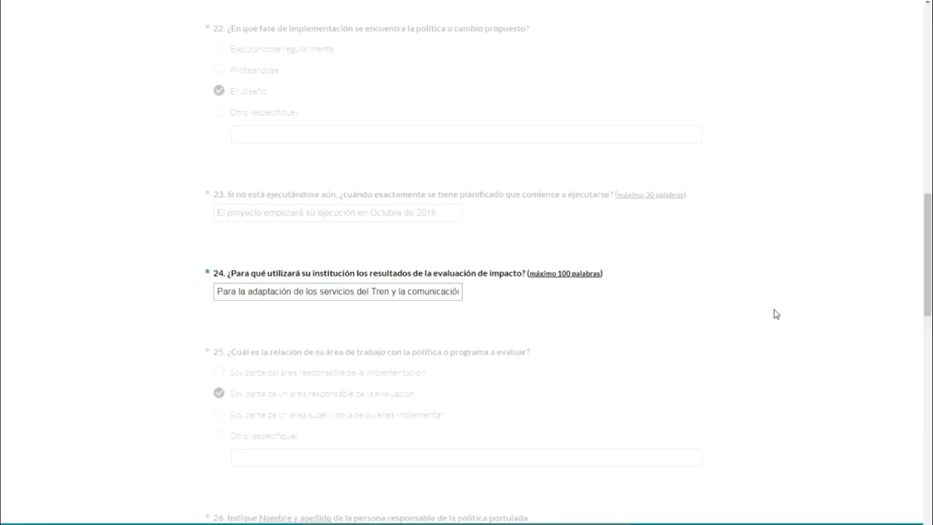
scroll(773, 314, down, 2)
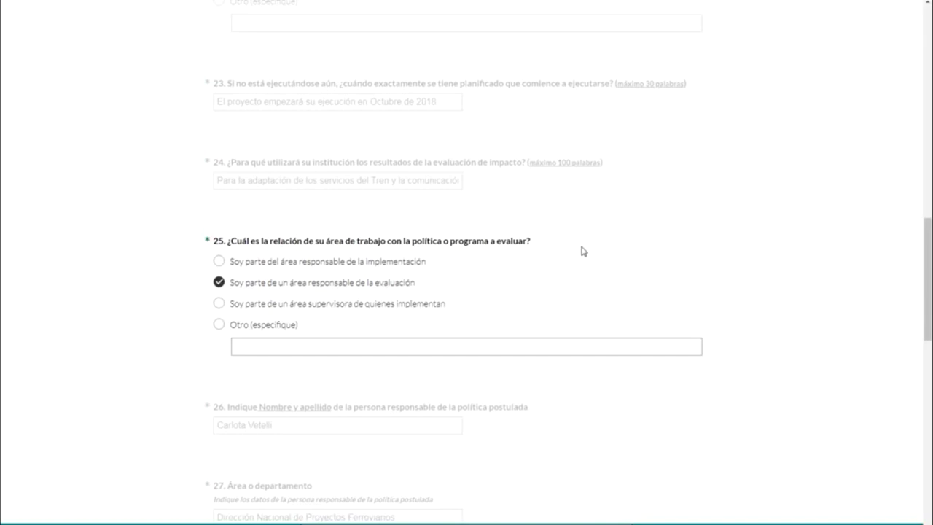
drag(548, 246, 208, 239)
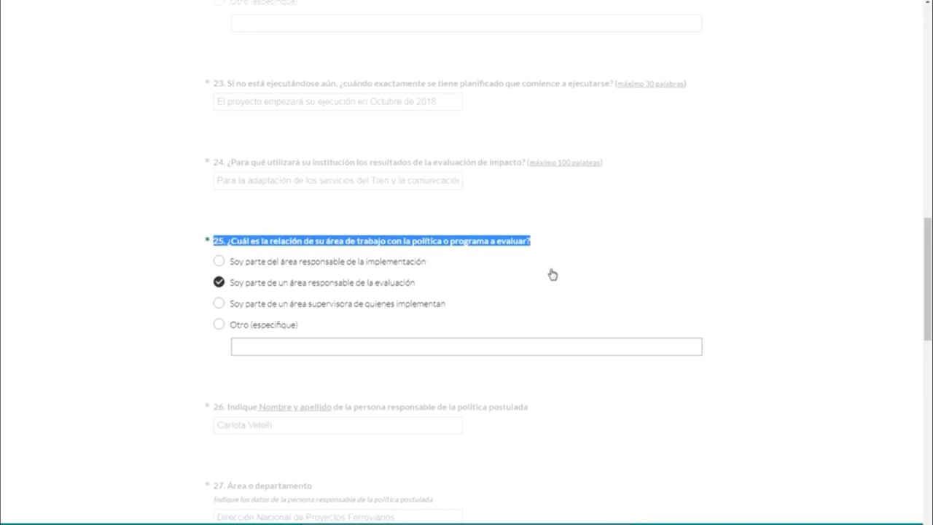
click(517, 235)
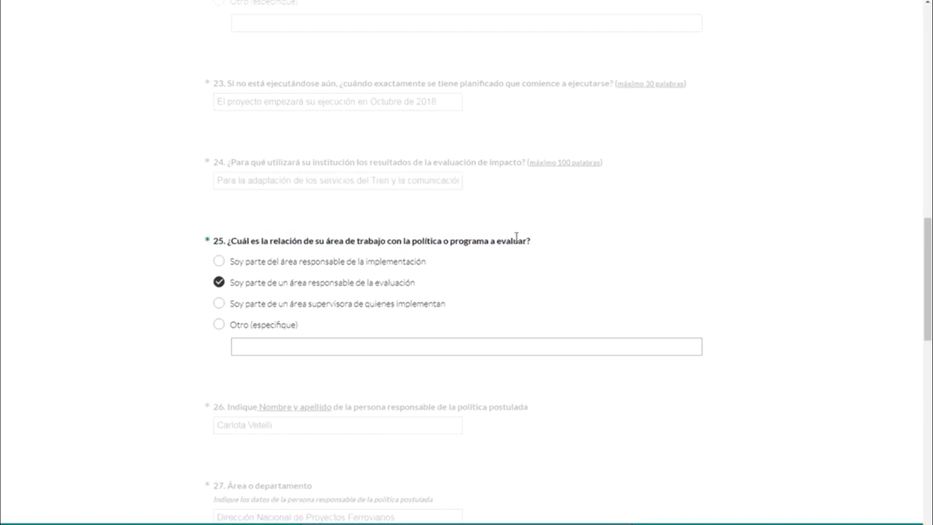
scroll(647, 264, down, 1)
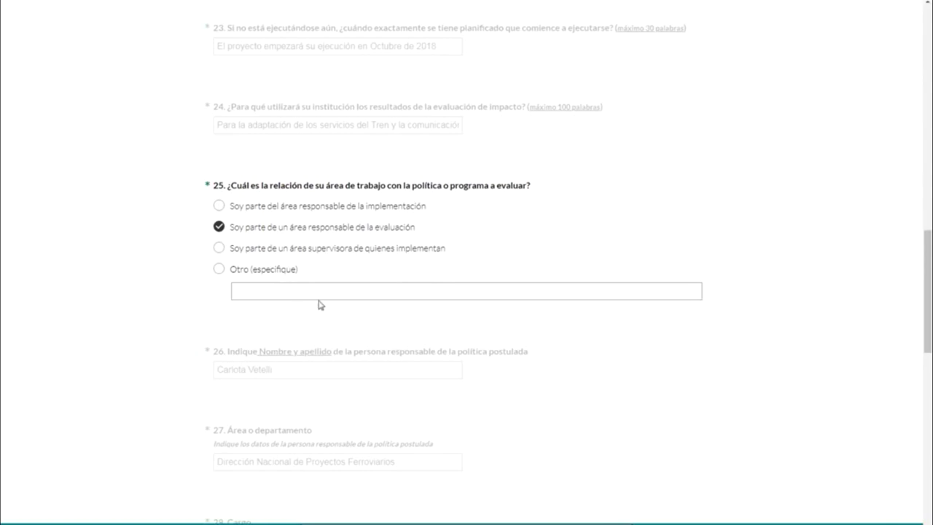
Highlight question 26 on the responsible person's full name, and go on to question 27, Área o departamento
scroll(528, 331, down, 3)
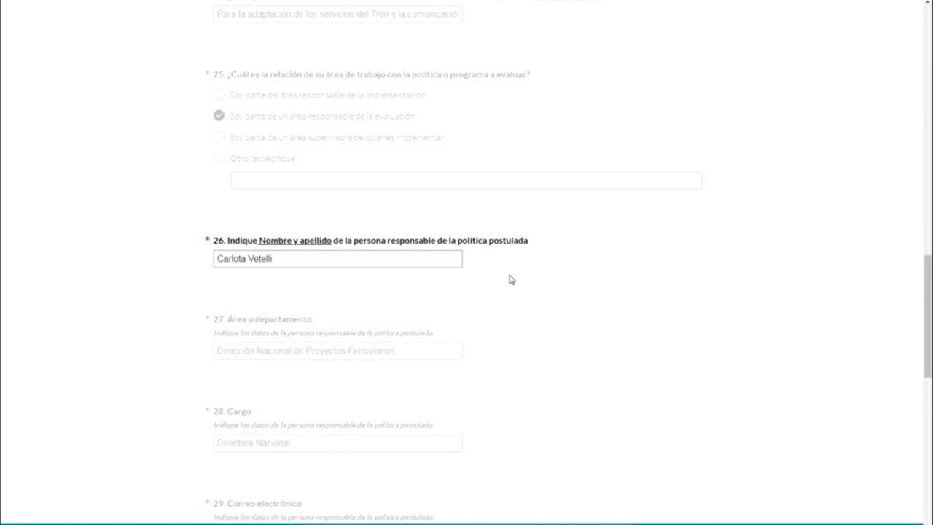
drag(234, 240, 481, 267)
click(484, 270)
click(488, 358)
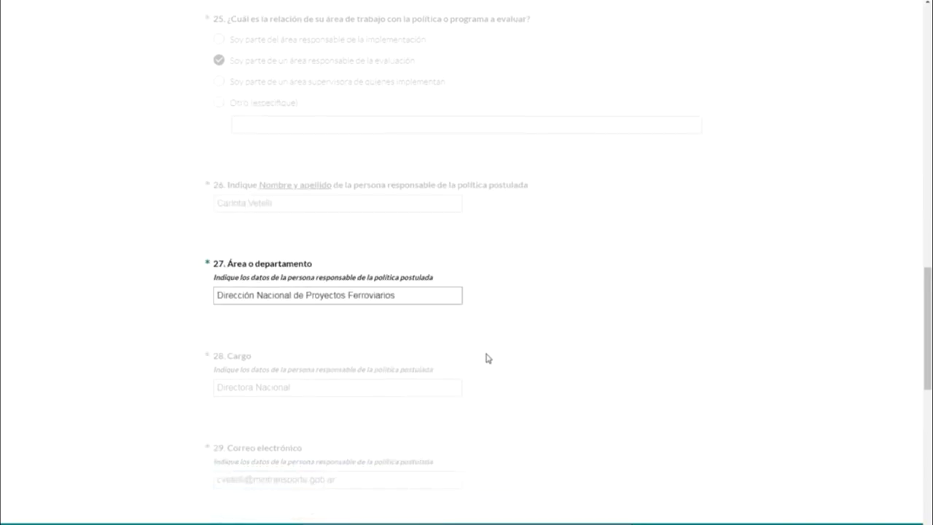
scroll(487, 358, down, 2)
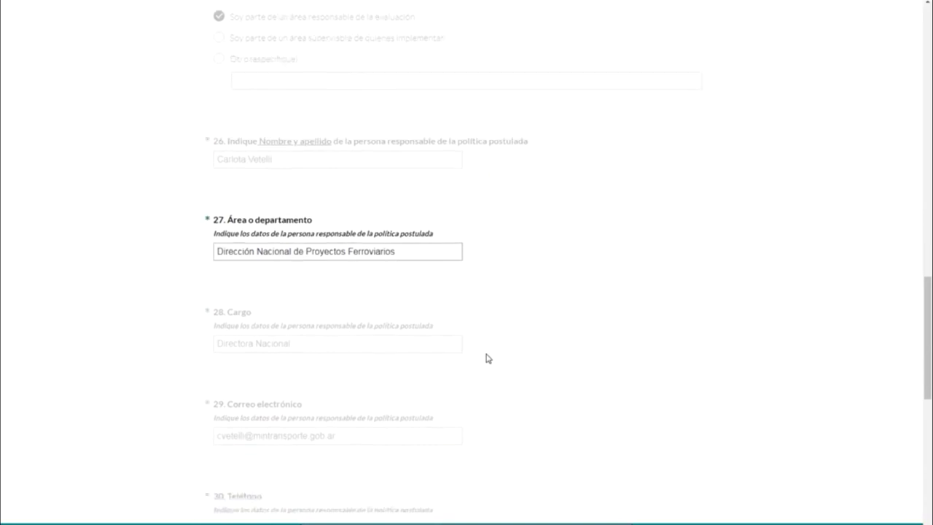
Review questions 28 to 32 on the responsible person's details and awareness of the application, and advance to Sección V
scroll(488, 355, down, 2)
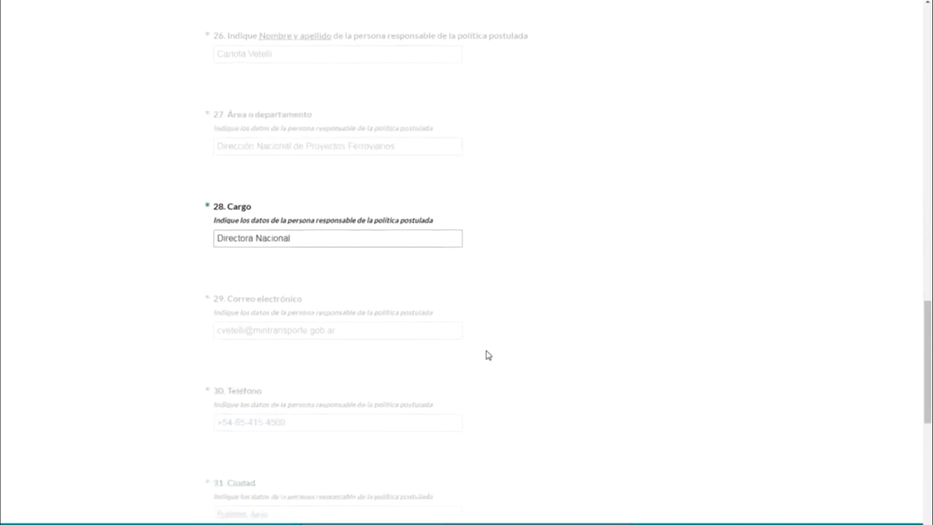
scroll(487, 355, down, 1)
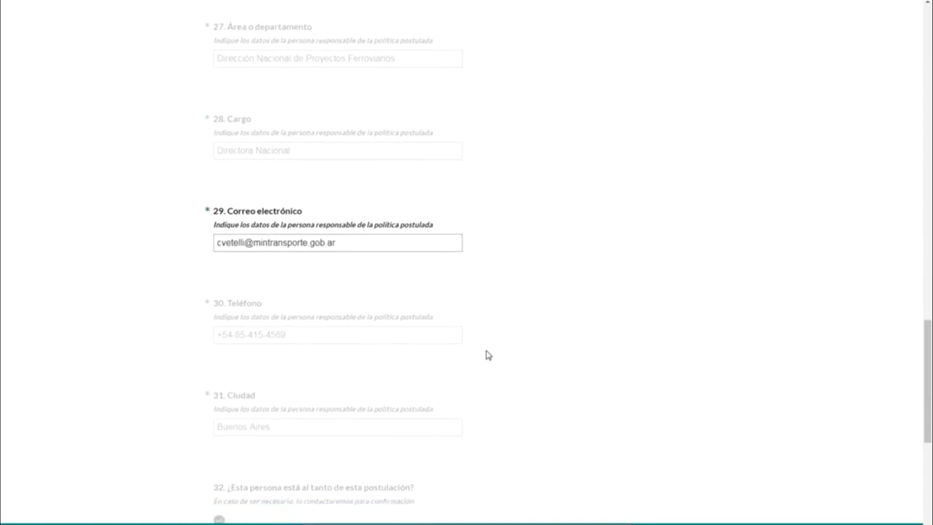
scroll(487, 355, down, 2)
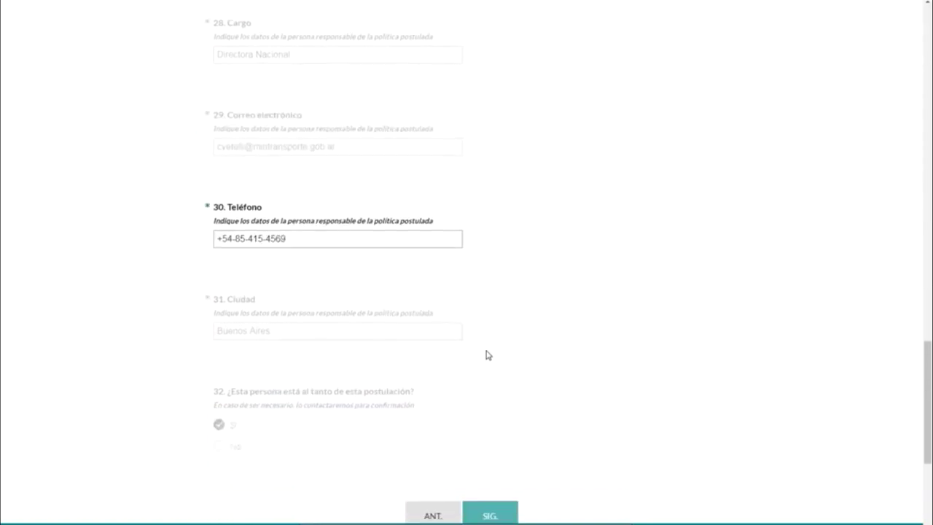
scroll(488, 355, down, 2)
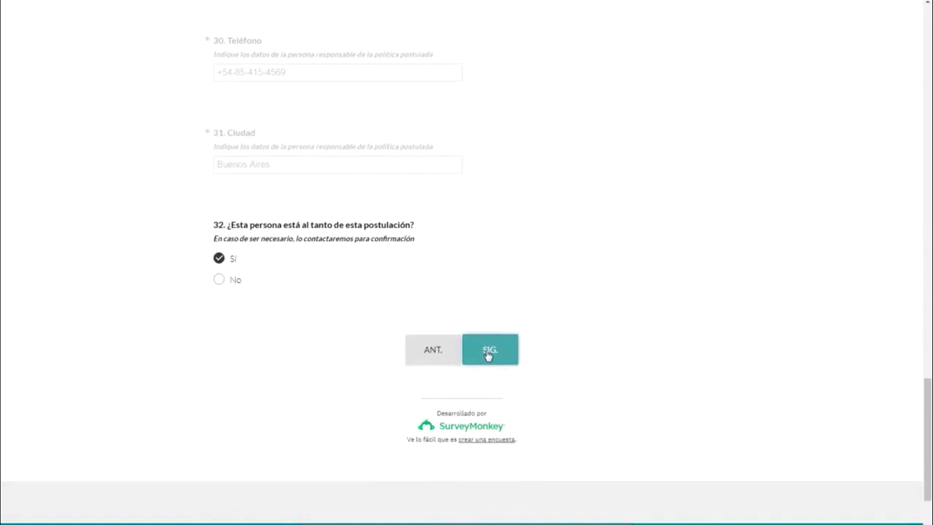
click(488, 352)
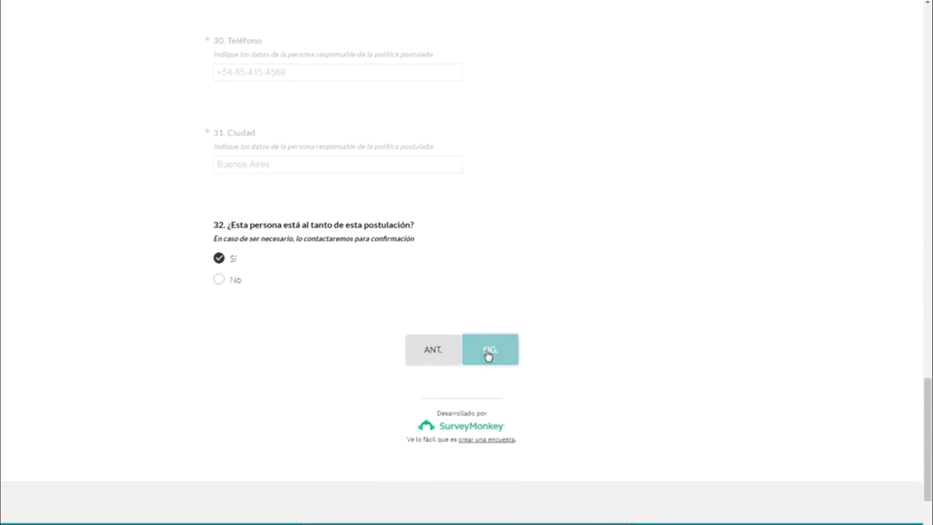
Review the applicant's contact details and evaluation responsibility in questions 33 to 38, and submit the completed application form
scroll(488, 356, down, 1)
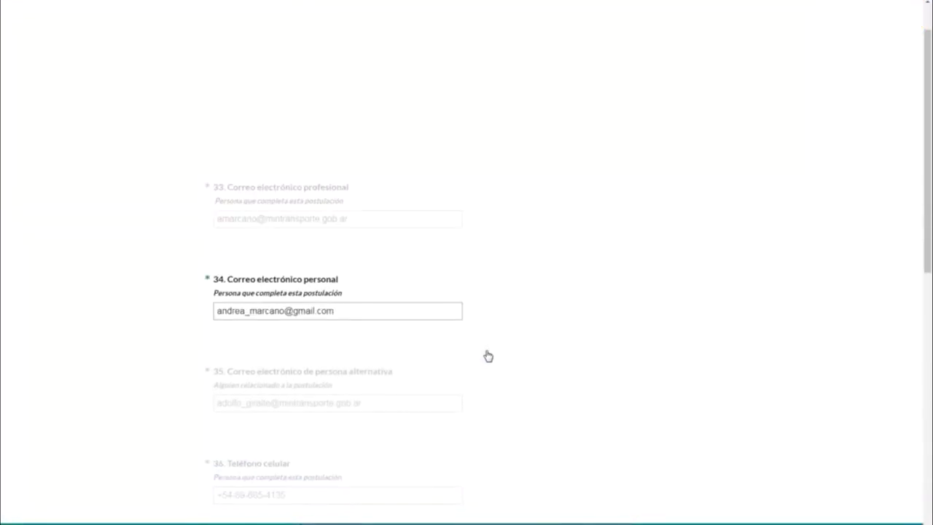
scroll(488, 356, up, 1)
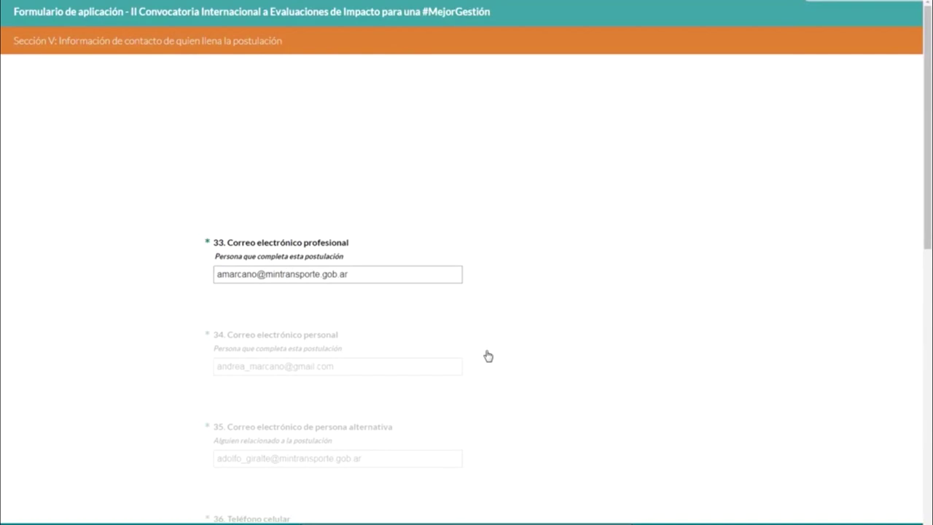
scroll(496, 354, down, 1)
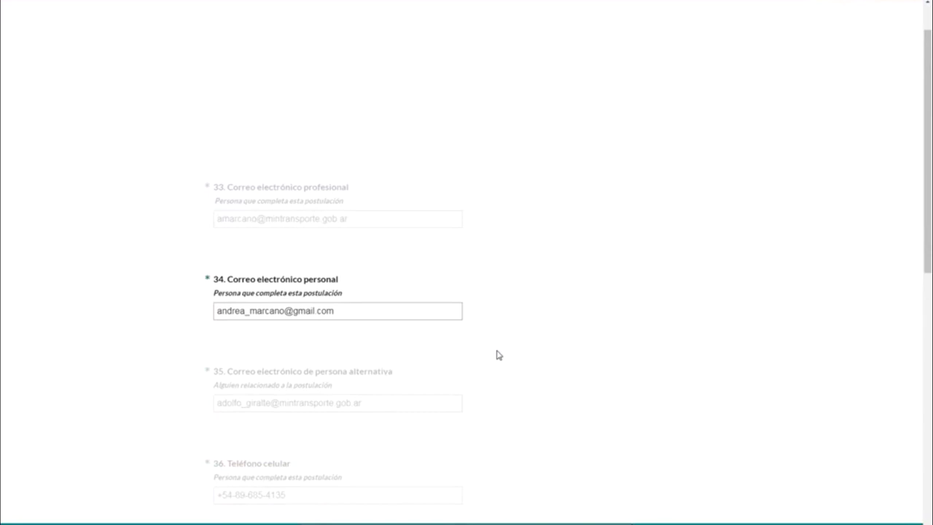
scroll(498, 355, down, 2)
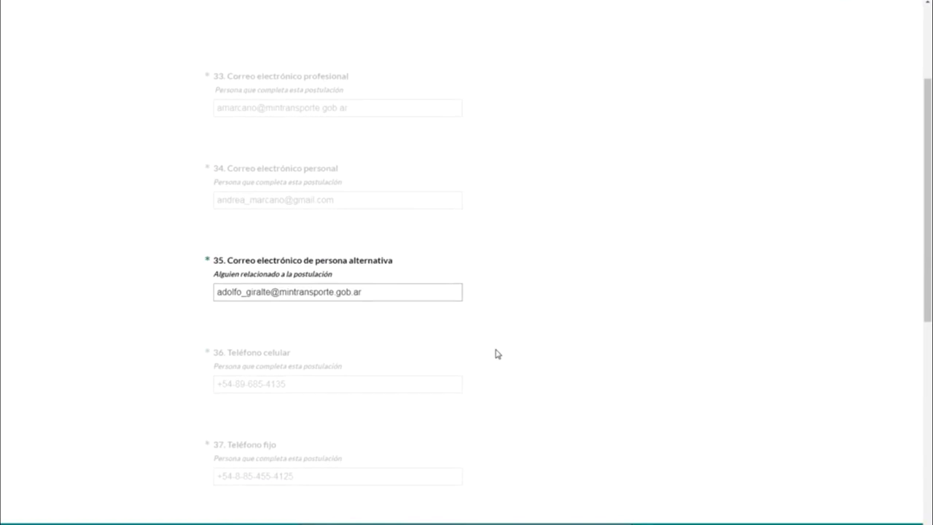
scroll(498, 355, down, 2)
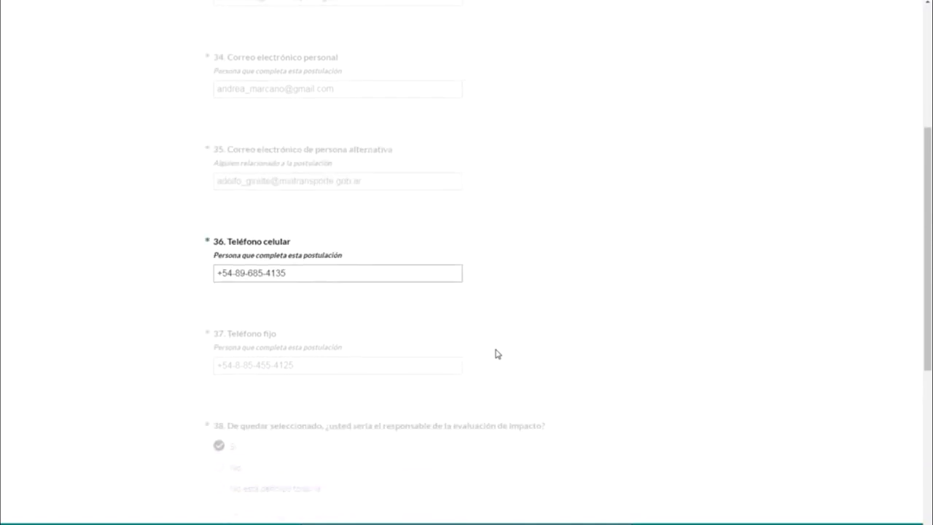
scroll(495, 353, down, 1)
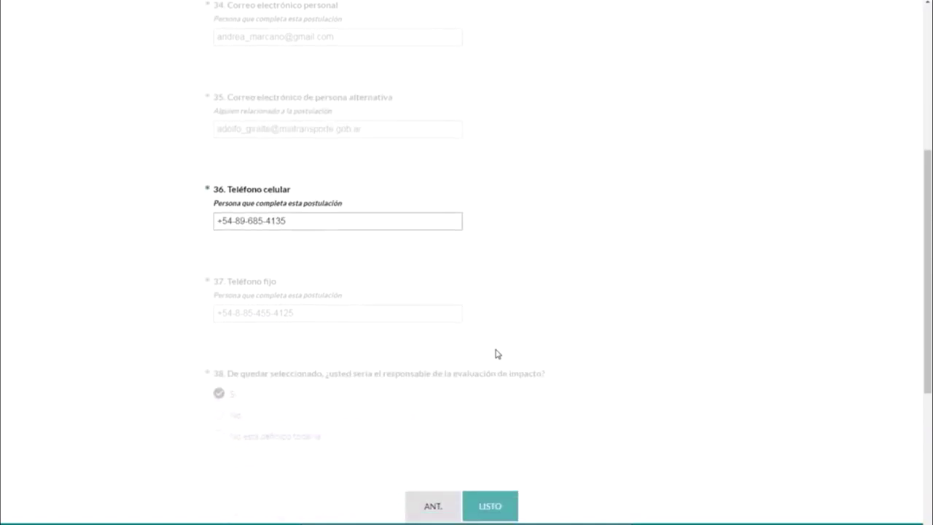
scroll(494, 354, down, 2)
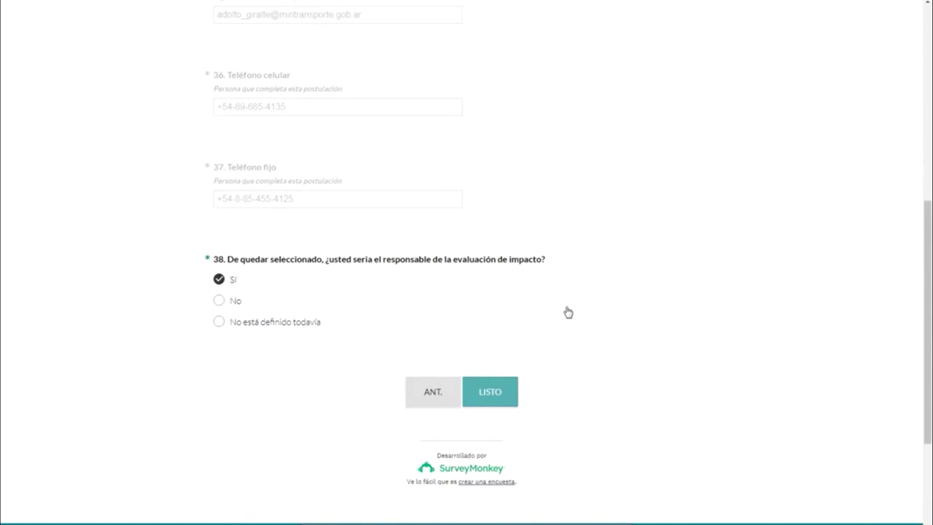
click(501, 407)
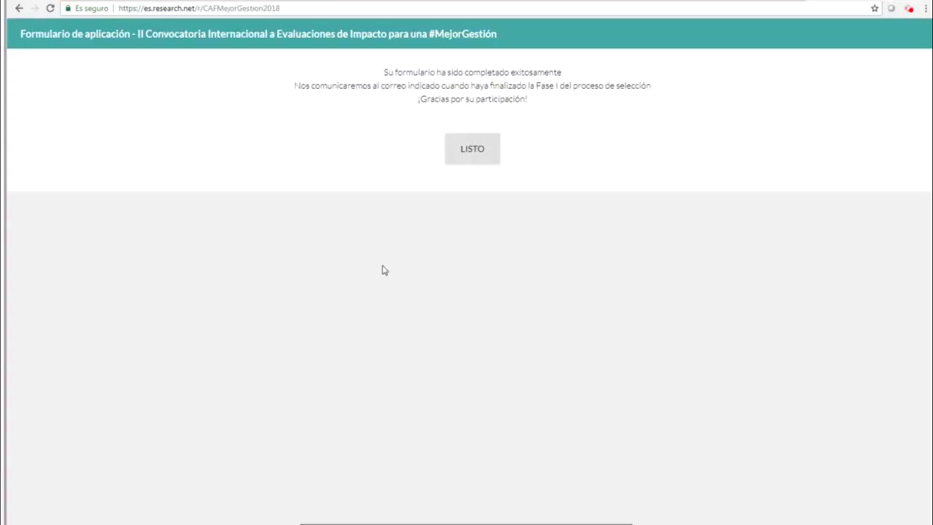
Highlight the line on the completion page about being contacted after Fase I of the selection process, and clear the highlight
drag(388, 73, 273, 85)
click(649, 86)
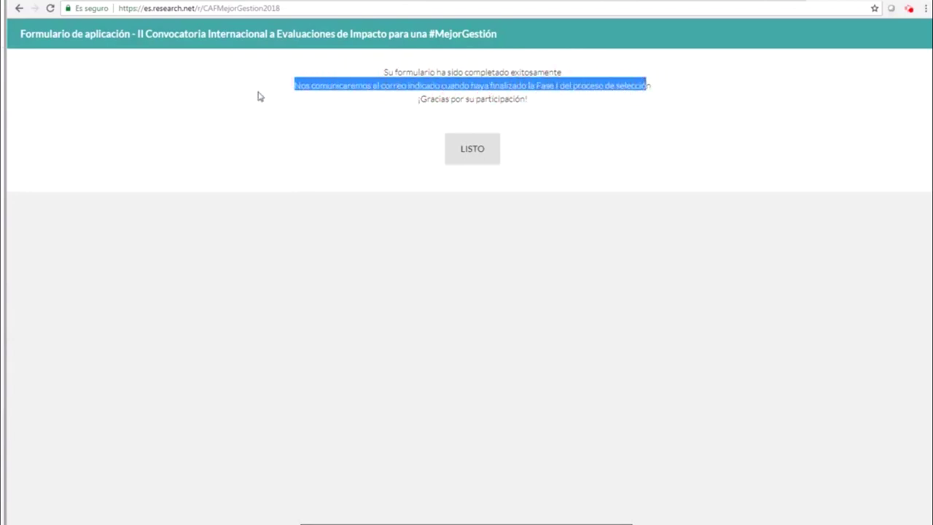
click(302, 137)
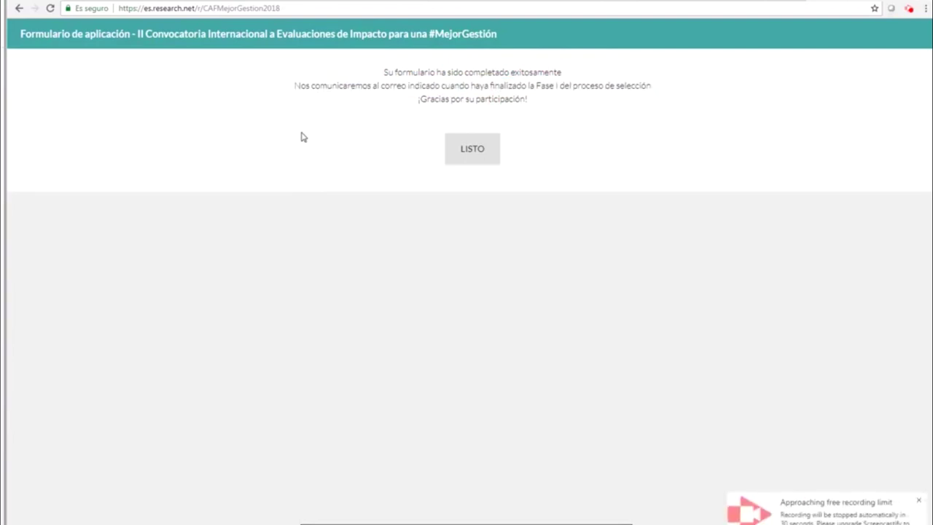